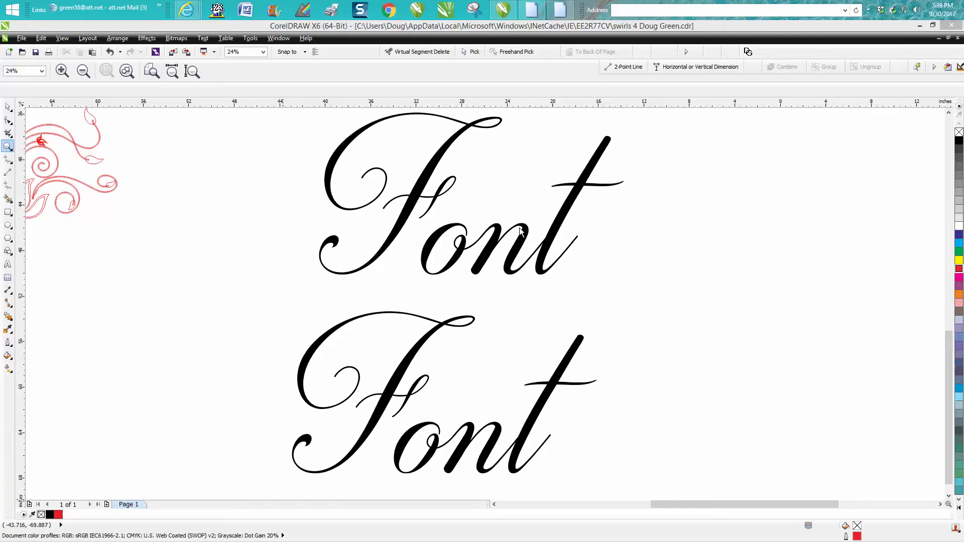
Zoom in on the two 'Font' words and set the upper one's fill to none
right_click(281, 242)
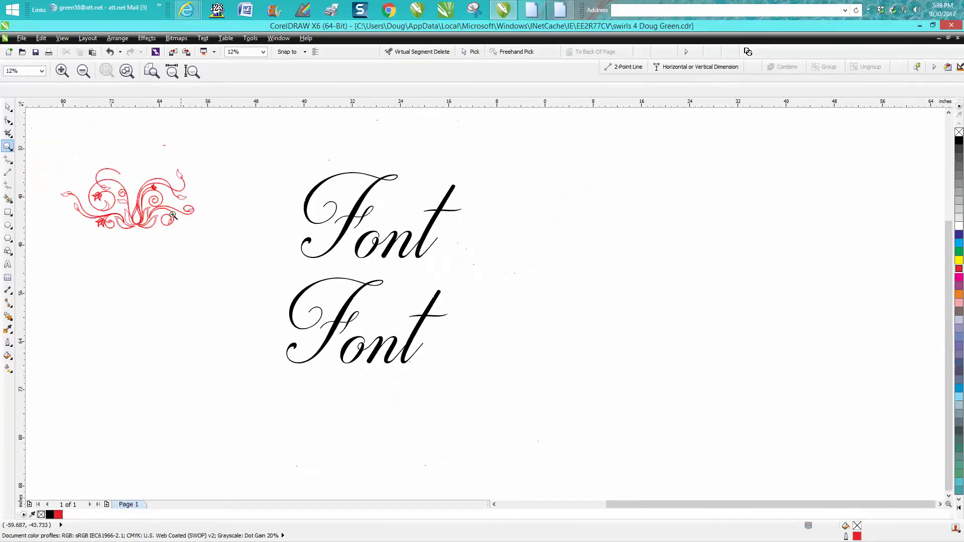
right_click(216, 173)
right_click(215, 175)
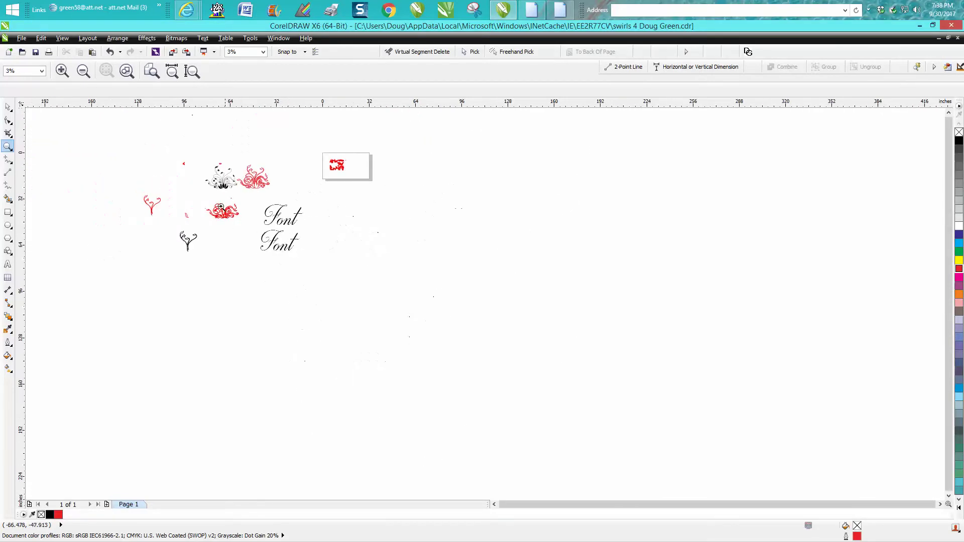
left_click(209, 161)
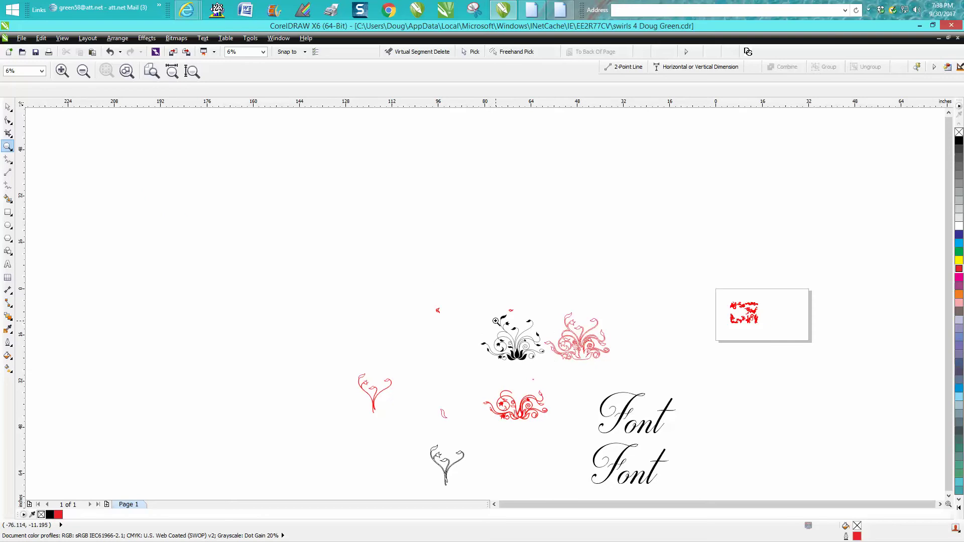
right_click(556, 334)
left_click_drag(540, 357, 678, 429)
left_click(8, 107)
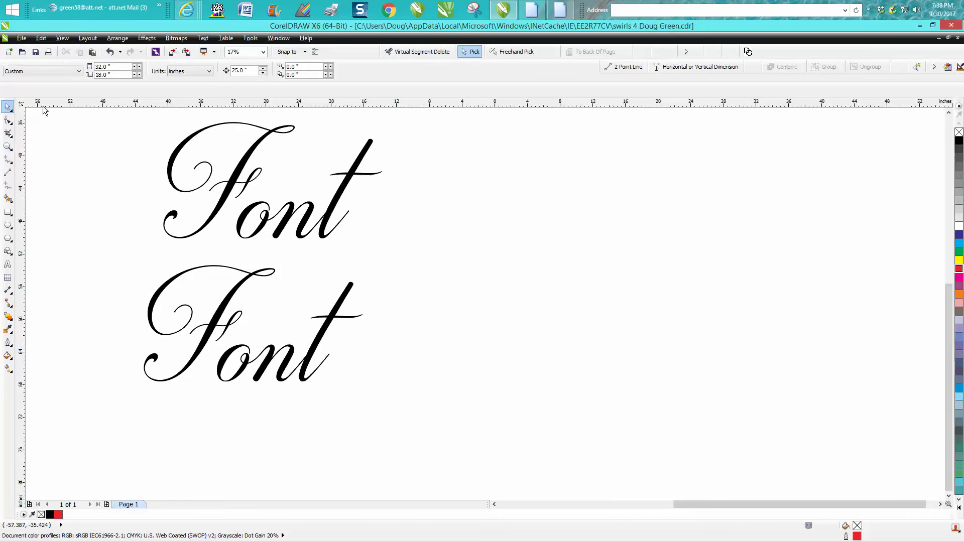
left_click(253, 154)
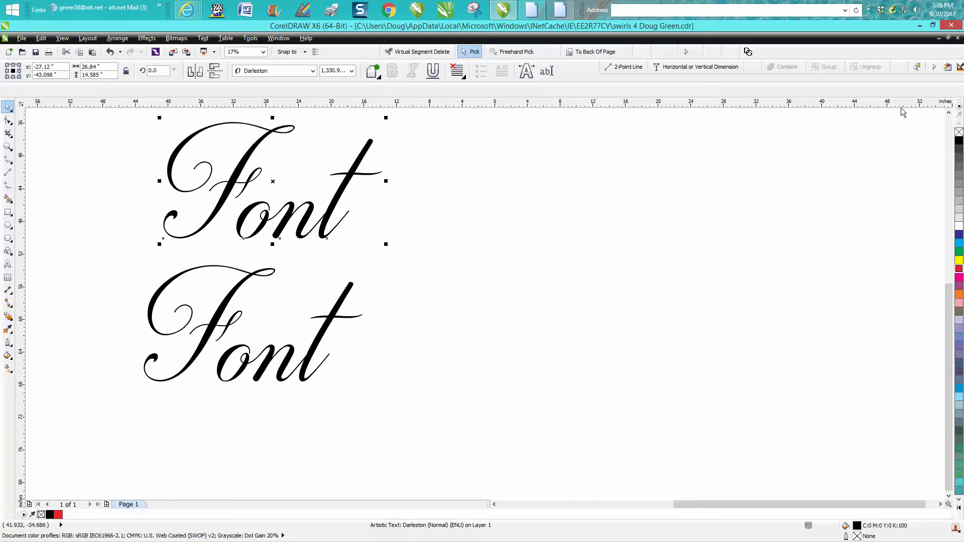
left_click(959, 132)
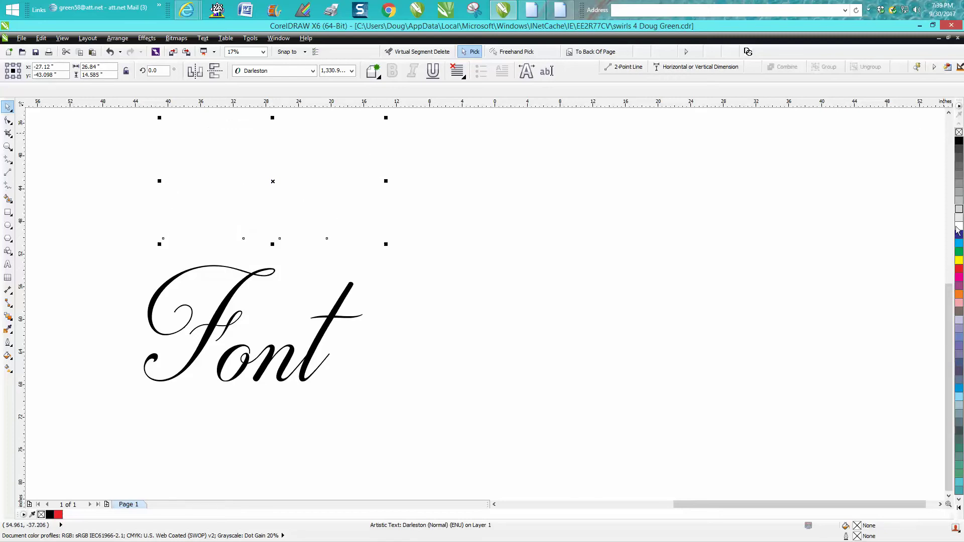
Give both 'Font' words a red outline and remove the lower one's black fill
right_click(960, 269)
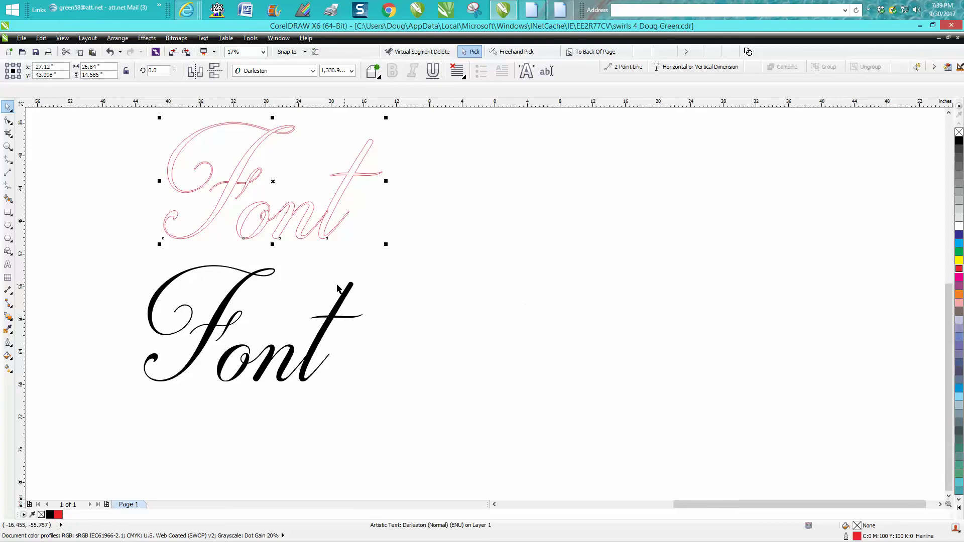
left_click(354, 290)
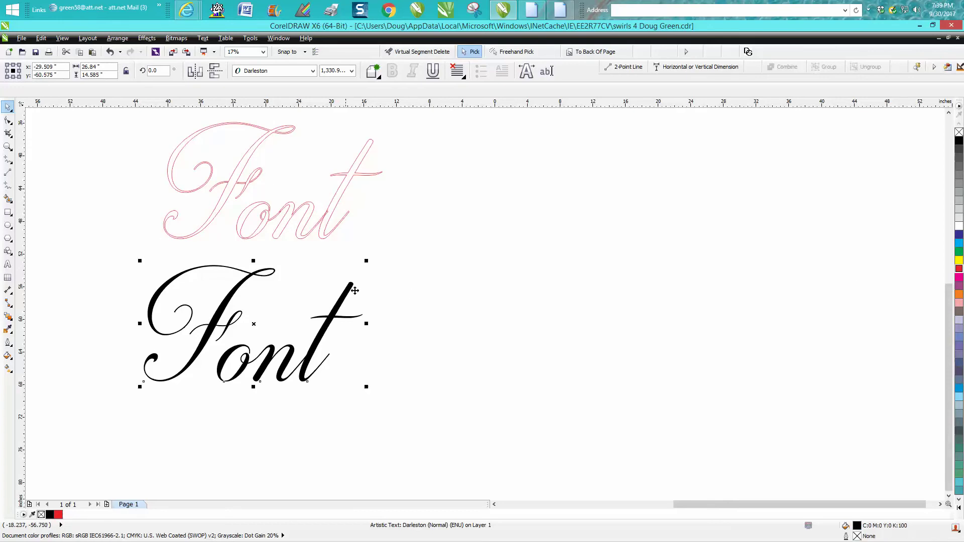
left_click(960, 133)
right_click(960, 269)
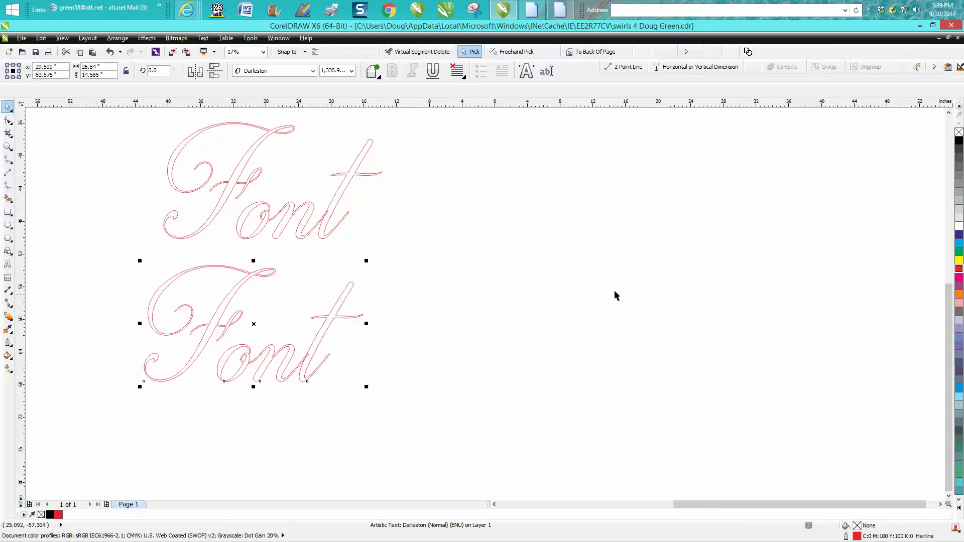
Convert the upper 'Font' to curves, break it apart, and weld the seven pieces into one
left_click(304, 219)
left_click(111, 40)
left_click(149, 218)
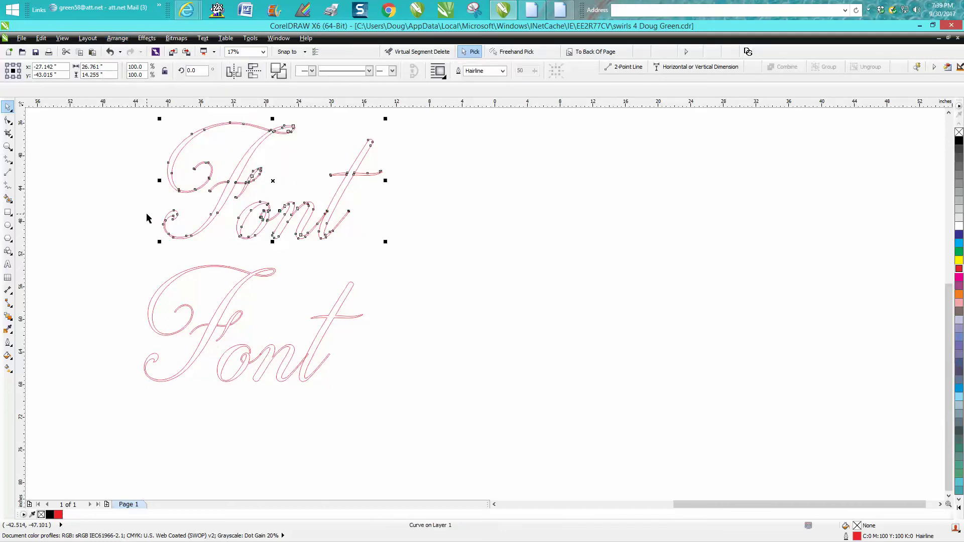
left_click(120, 40)
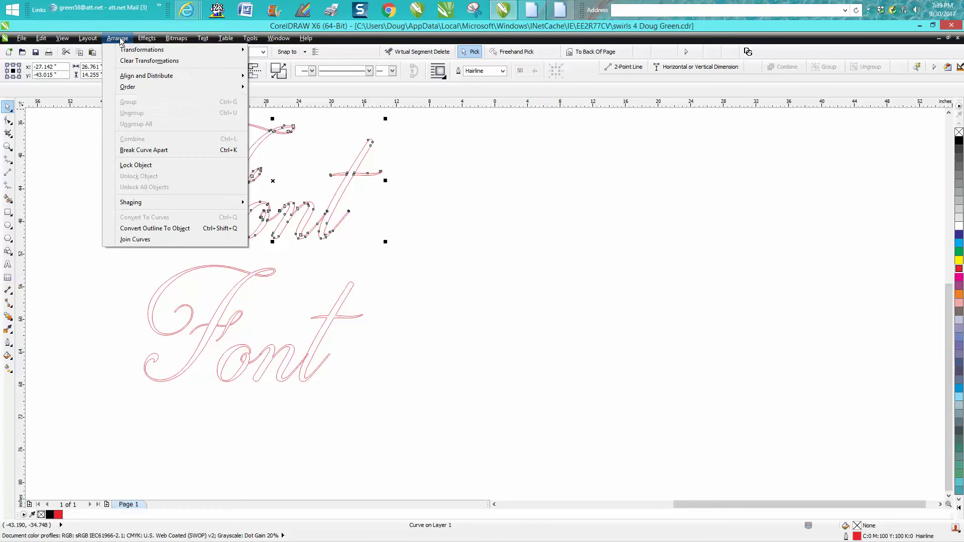
left_click(141, 150)
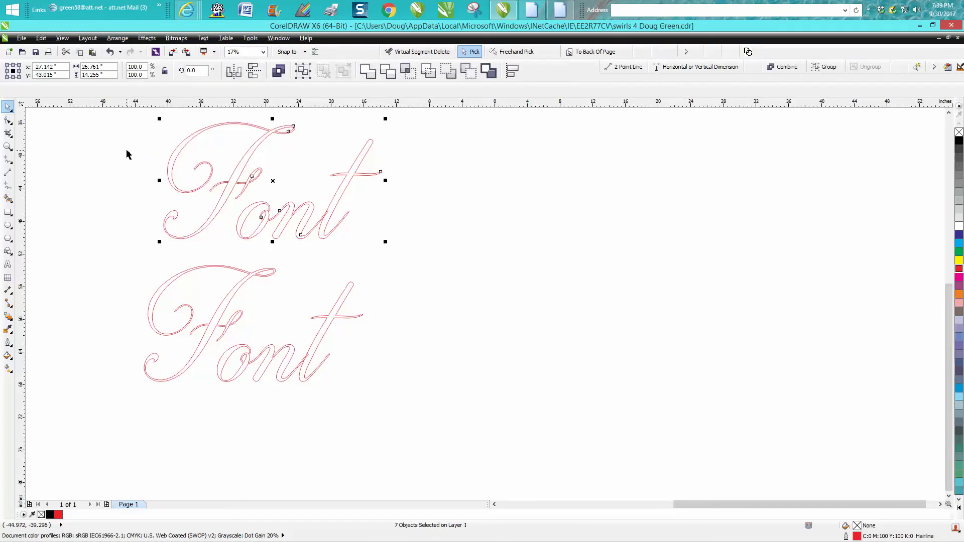
left_click(373, 74)
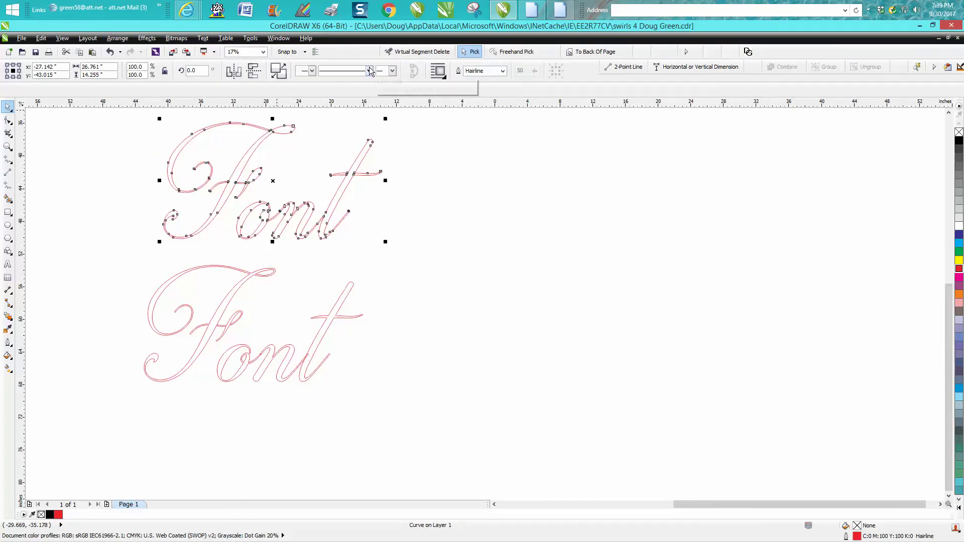
Break the lower 'Font' text into four letters and convert them all to curves
left_click(370, 230)
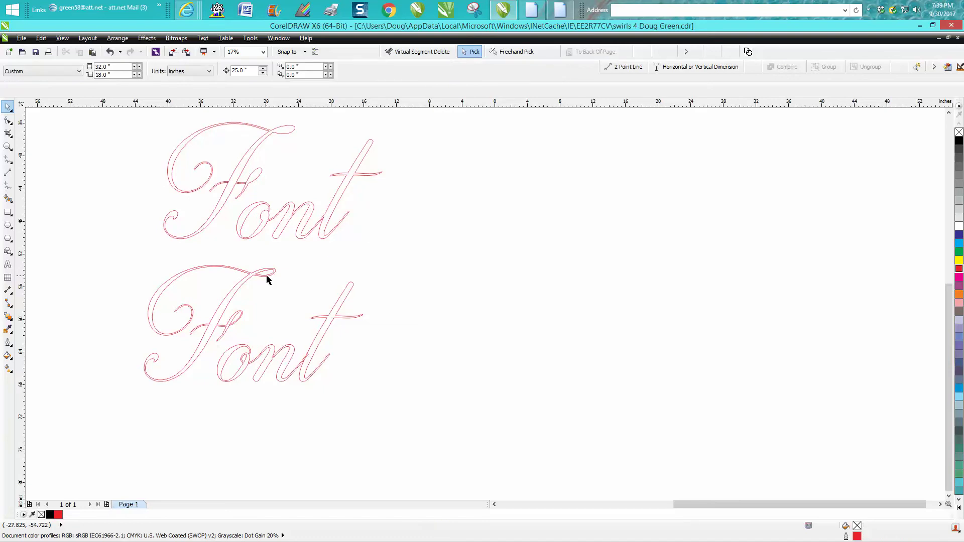
left_click(267, 279)
left_click(118, 38)
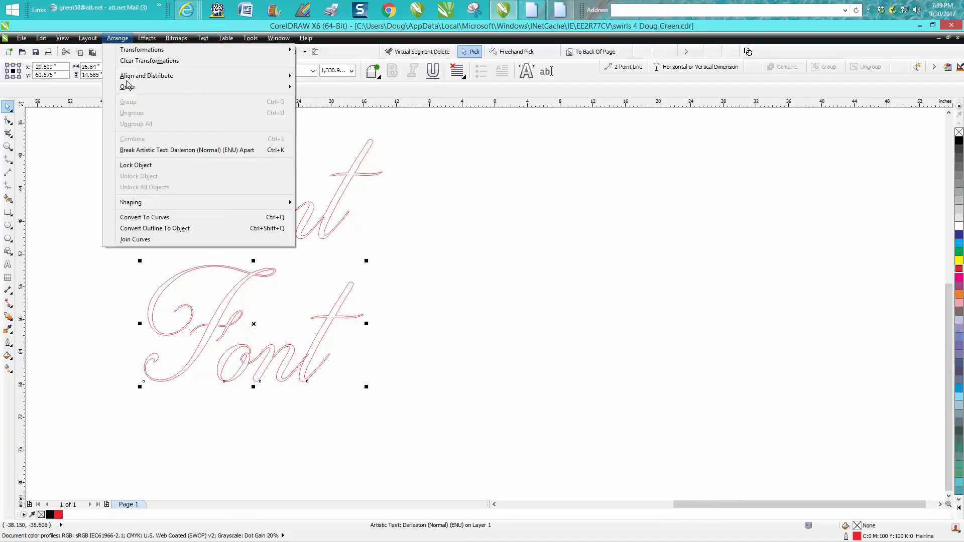
left_click(189, 150)
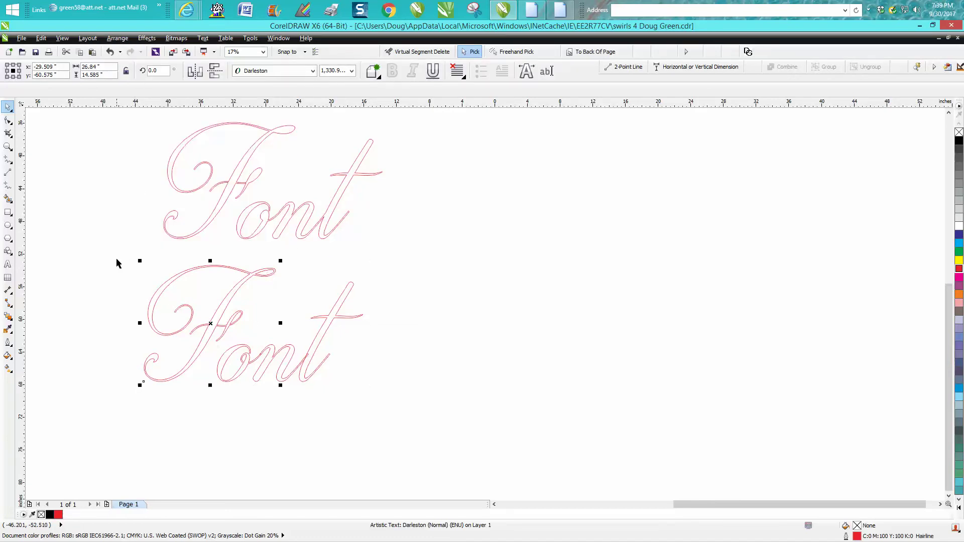
left_click_drag(117, 262, 417, 408)
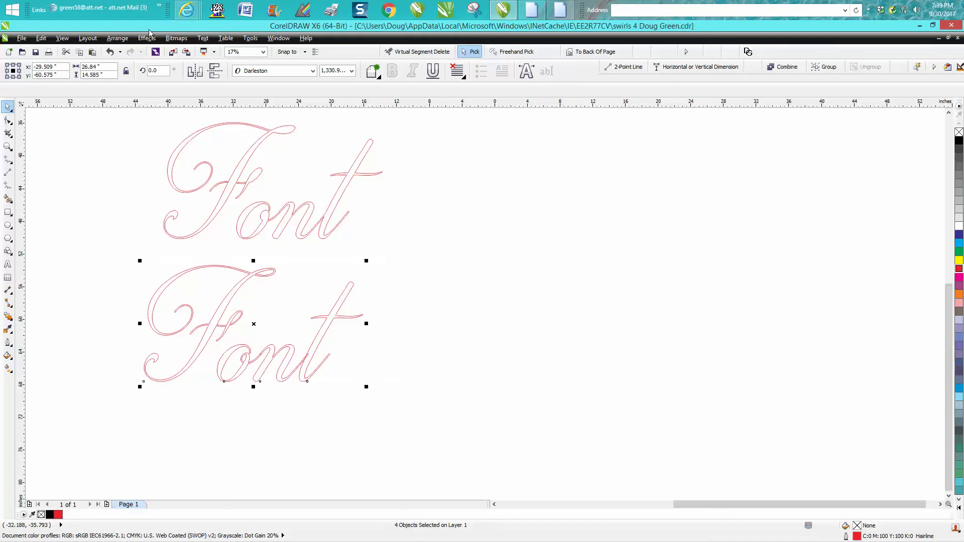
left_click(117, 38)
left_click(157, 216)
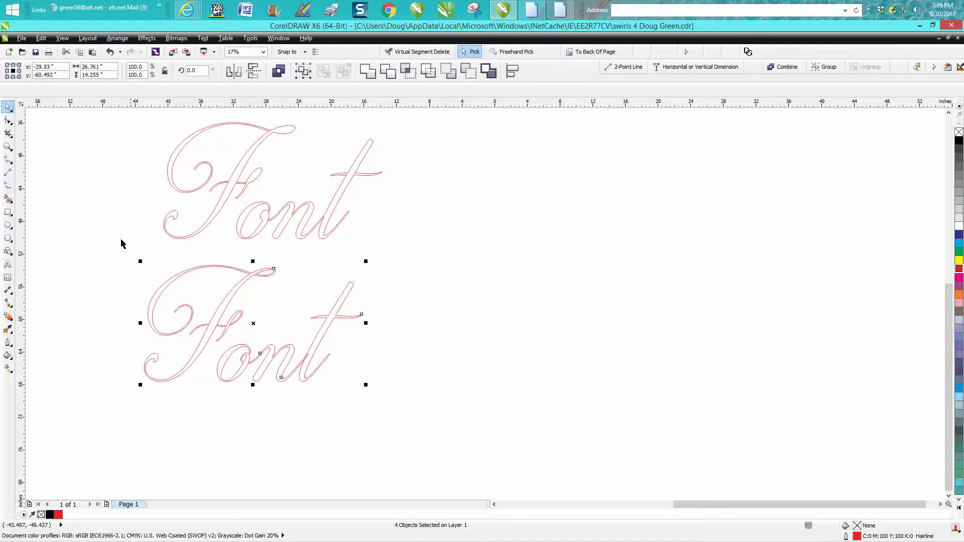
left_click_drag(121, 244, 437, 400)
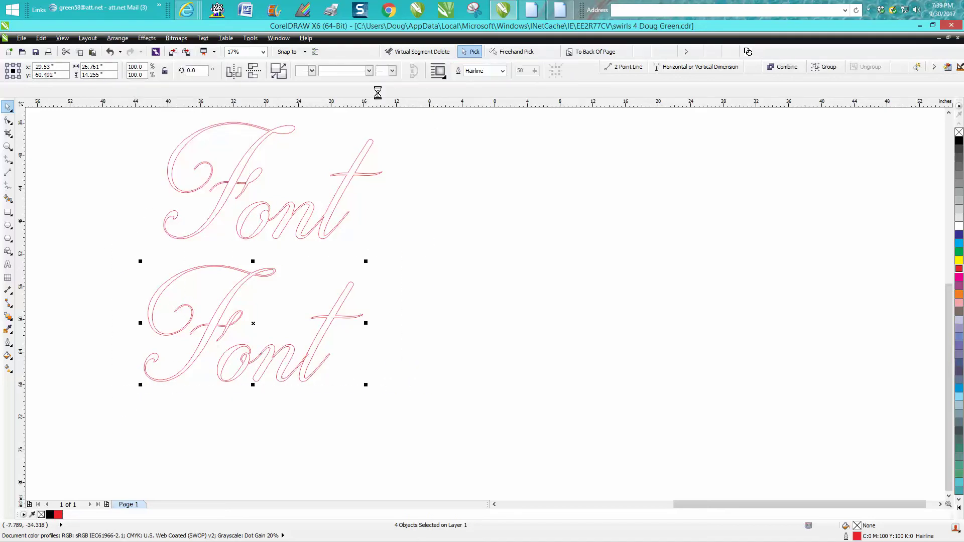
left_click(490, 270)
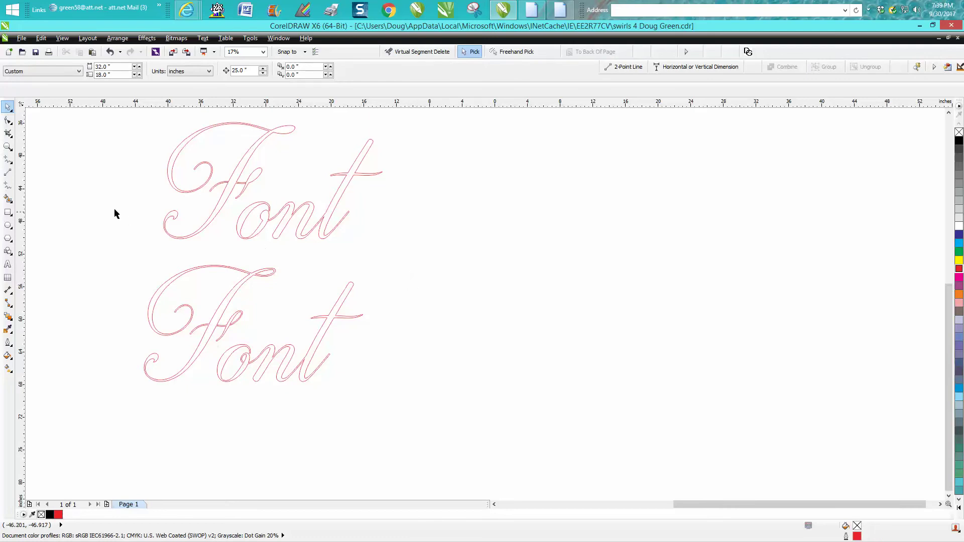
Zoom and scroll the view to frame both red 'Font' outlines together
left_click(8, 147)
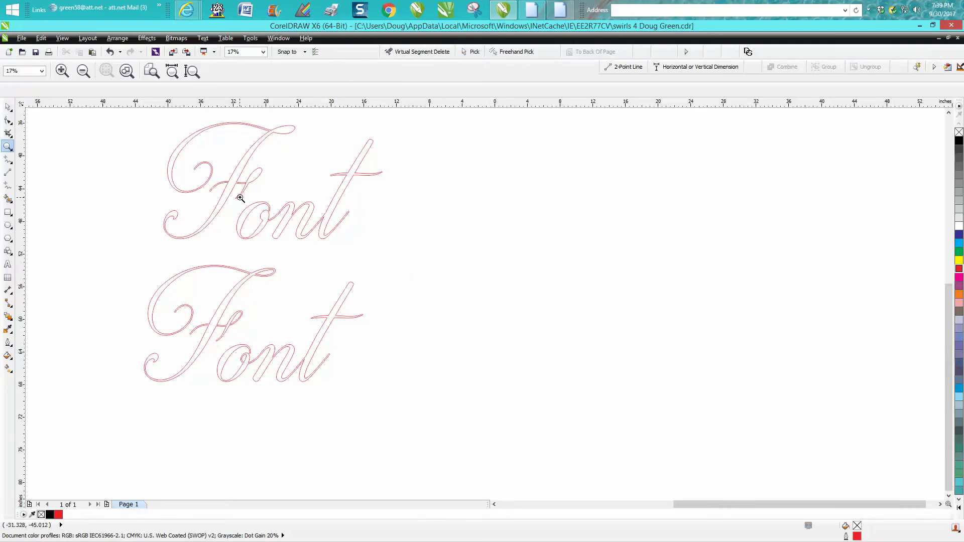
left_click_drag(253, 115, 307, 234)
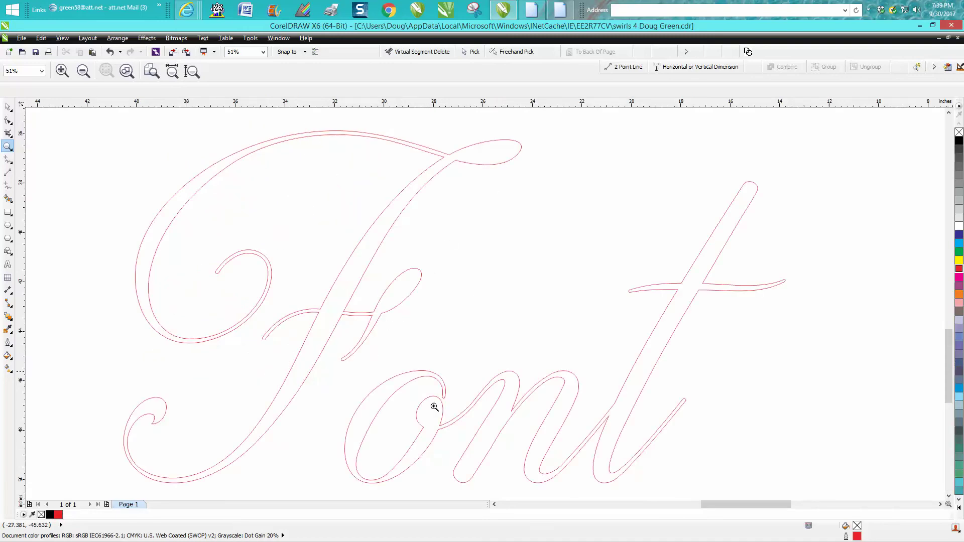
scroll(426, 415, "down", 6)
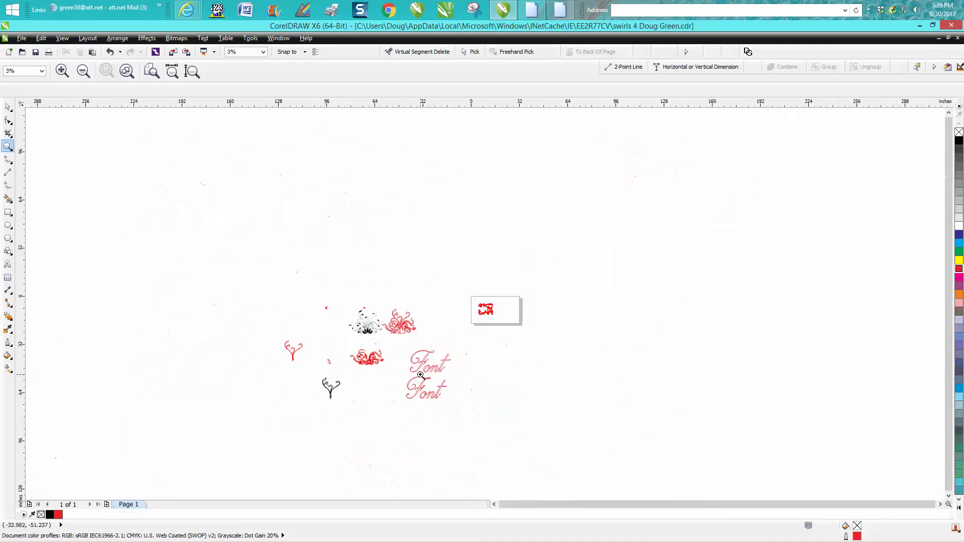
left_click_drag(409, 373, 460, 408)
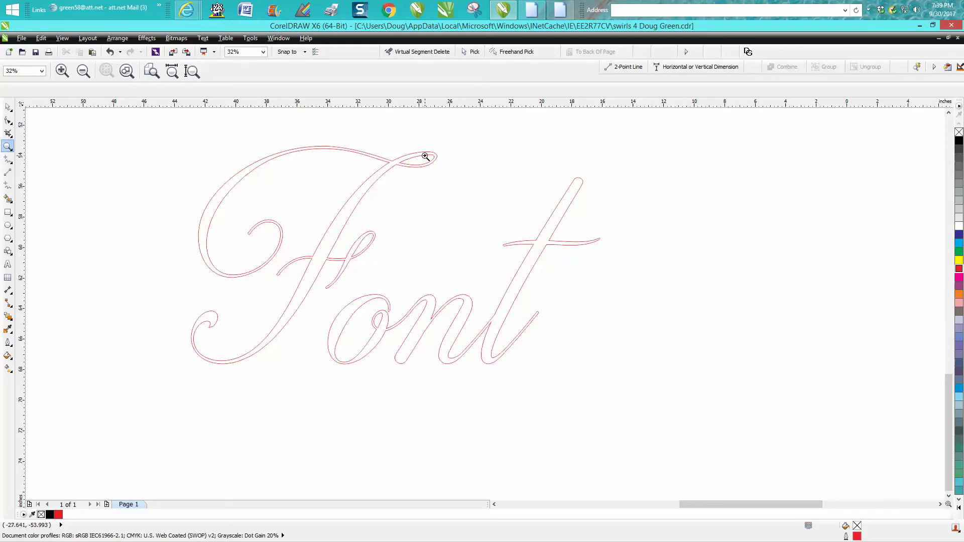
scroll(425, 157, "down", 1)
scroll(491, 179, "down", 1)
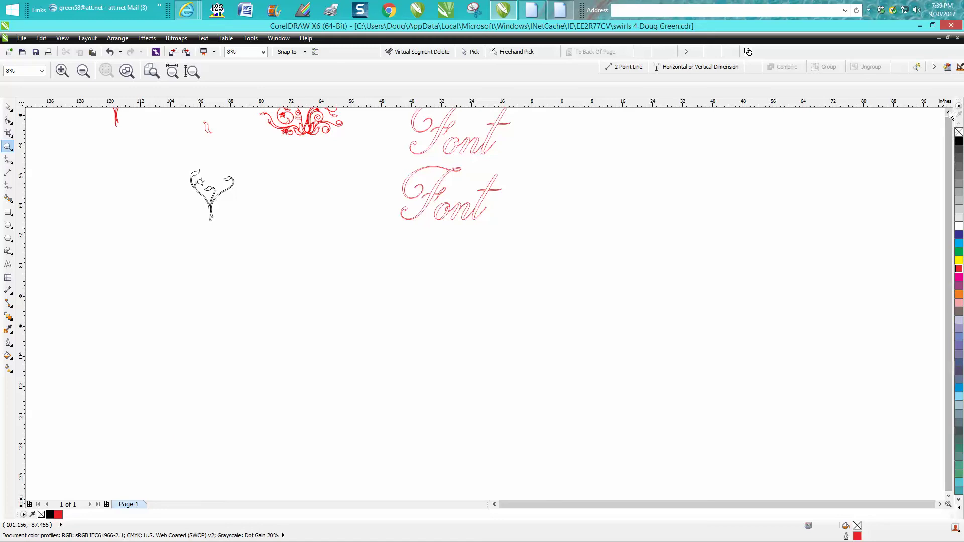
scroll(694, 173, "up", 3)
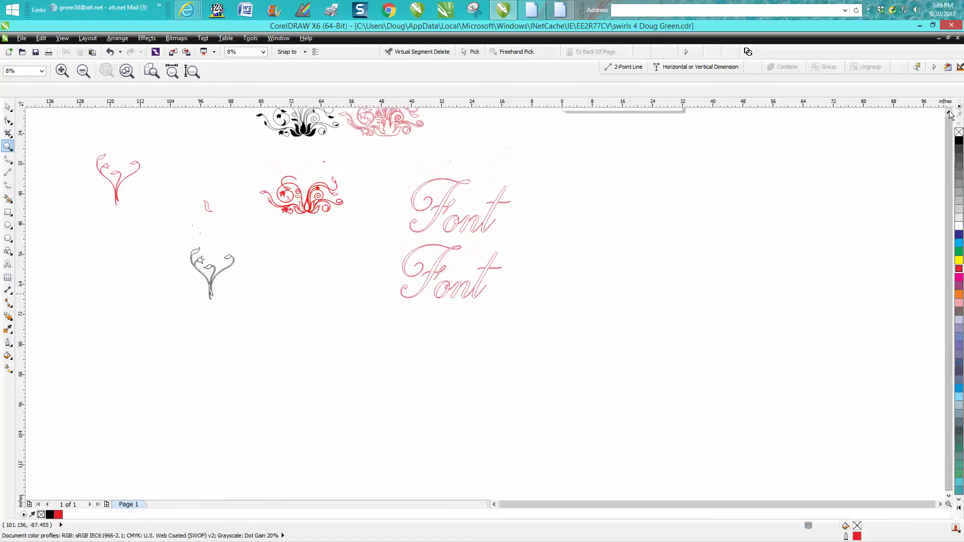
left_click(8, 107)
left_click(8, 146)
left_click_drag(371, 205, 702, 390)
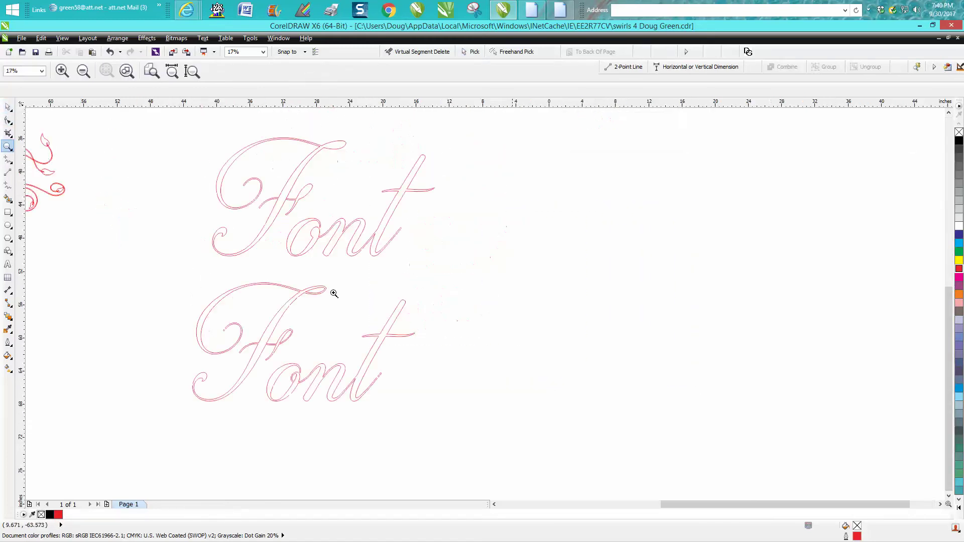
left_click(9, 107)
Move the lower 'Font' right and apply a 0.11-inch outside contour to it
left_click(282, 317)
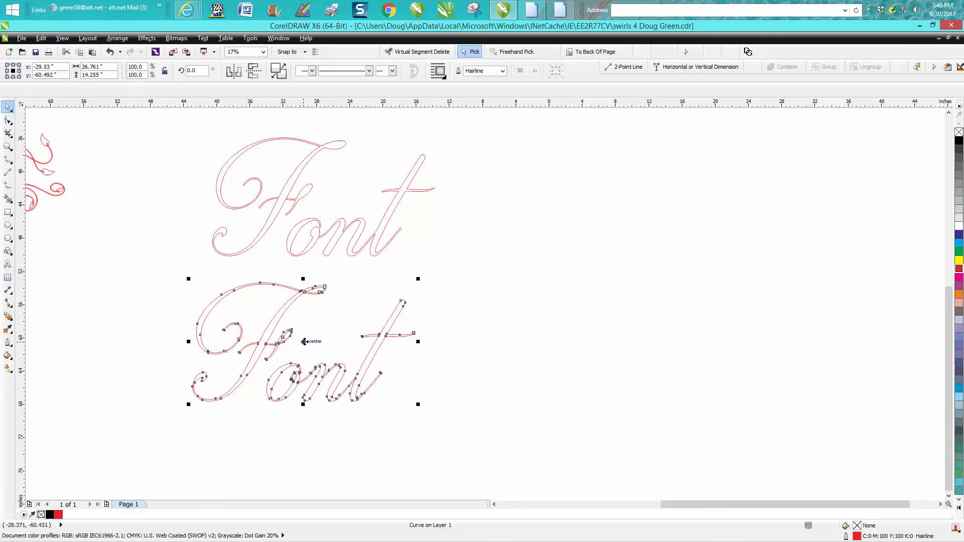
left_click_drag(303, 342, 537, 328)
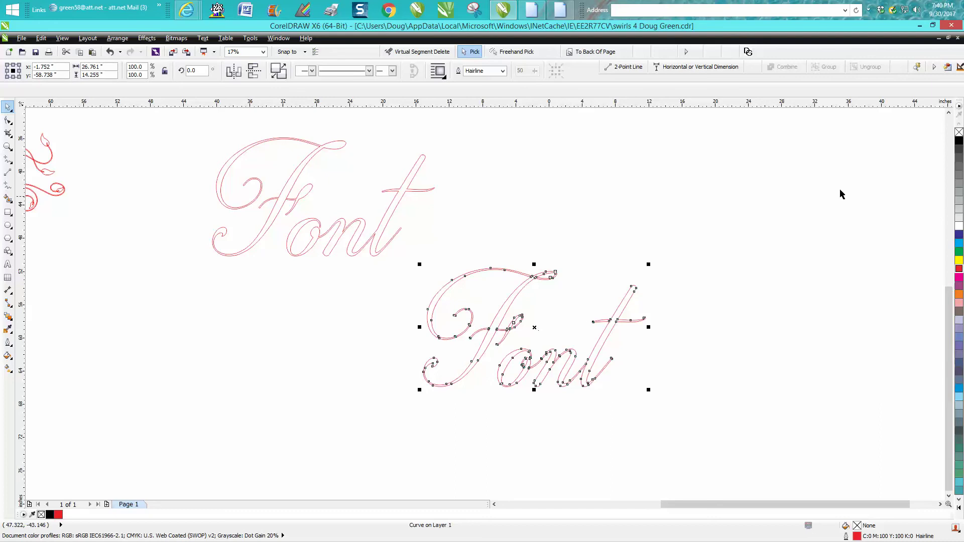
left_click(148, 38)
left_click(158, 108)
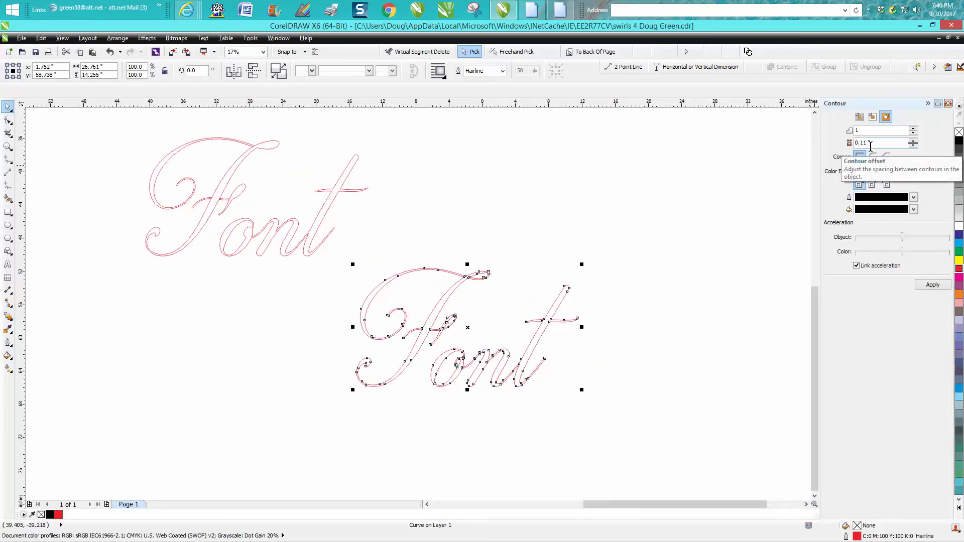
left_click(933, 285)
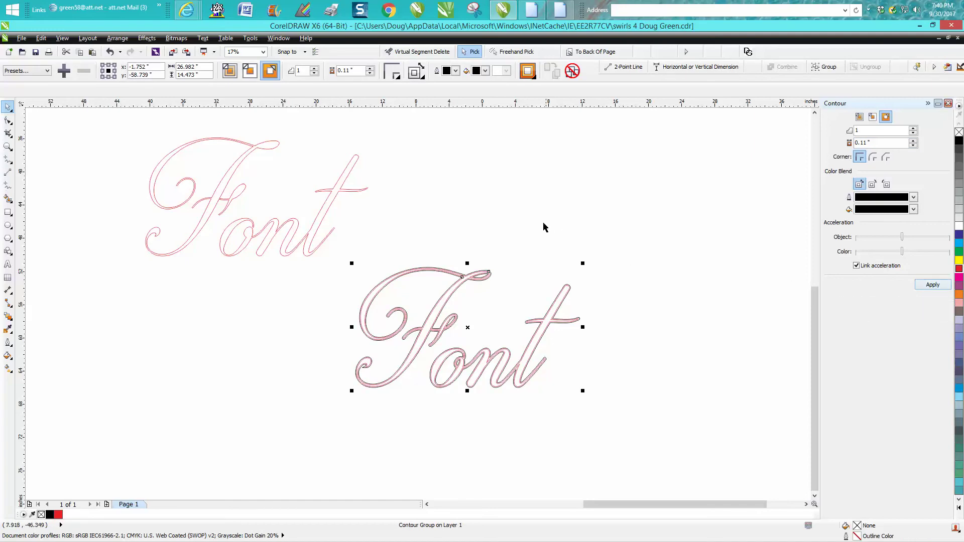
Zoom in on the contoured 'Font' and break the contour group apart
left_click(8, 147)
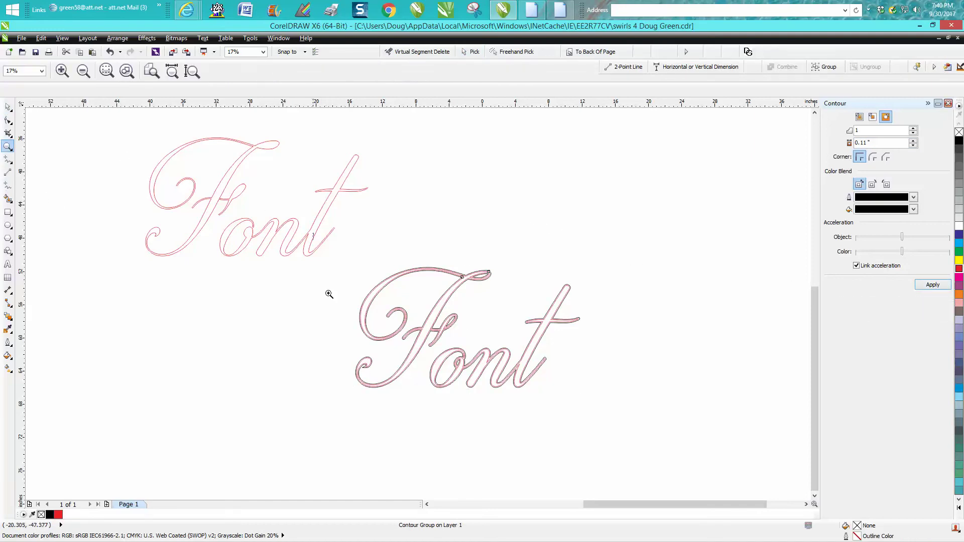
left_click_drag(314, 232, 700, 417)
left_click(7, 107)
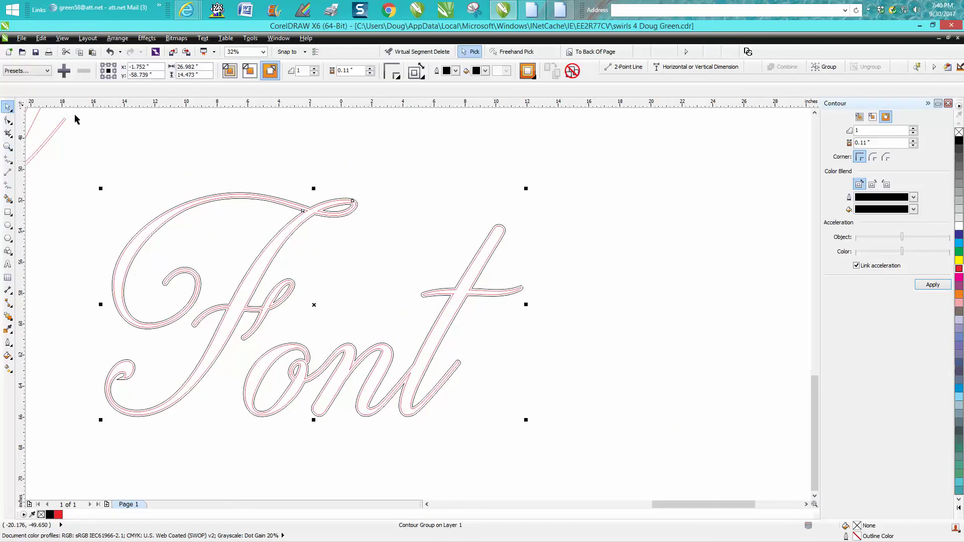
left_click(117, 38)
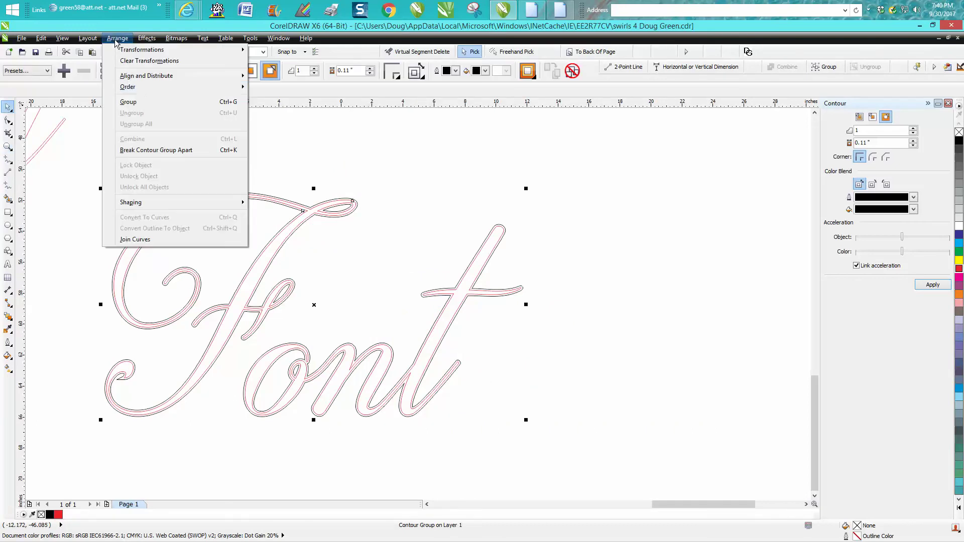
left_click(160, 150)
left_click(192, 134)
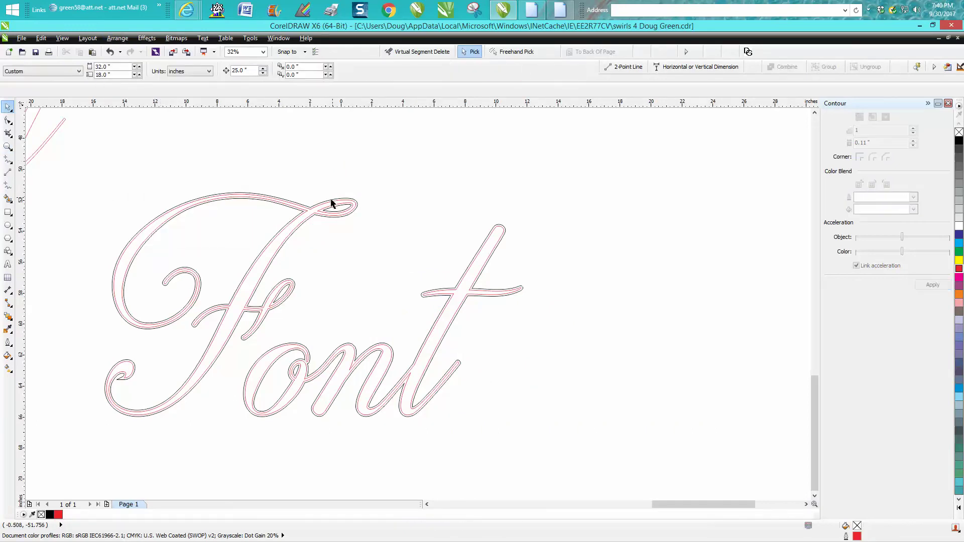
Move the red 'Font' curve out and place it below the black contour outline
left_click(473, 275)
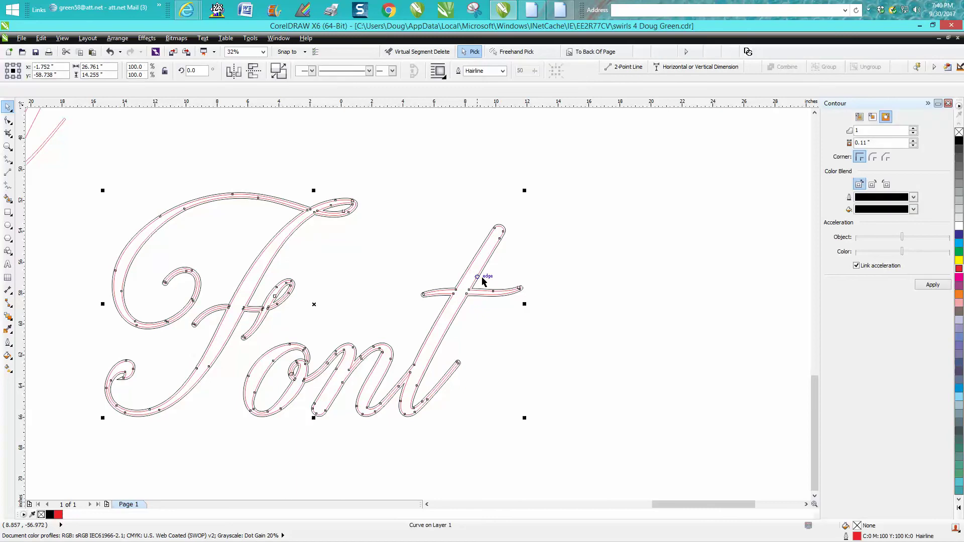
scroll(482, 276, "down", 2)
left_click_drag(450, 286, 563, 303)
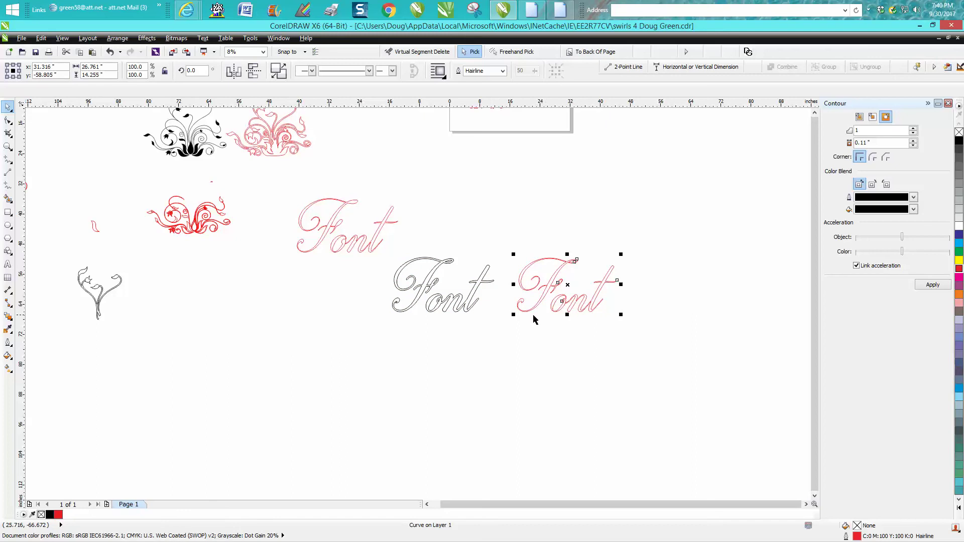
left_click(479, 286)
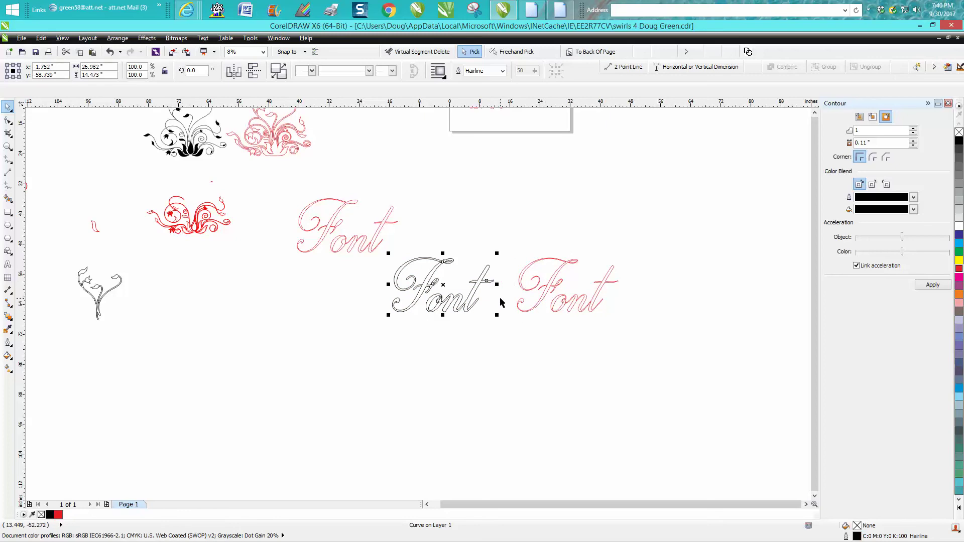
left_click(8, 146)
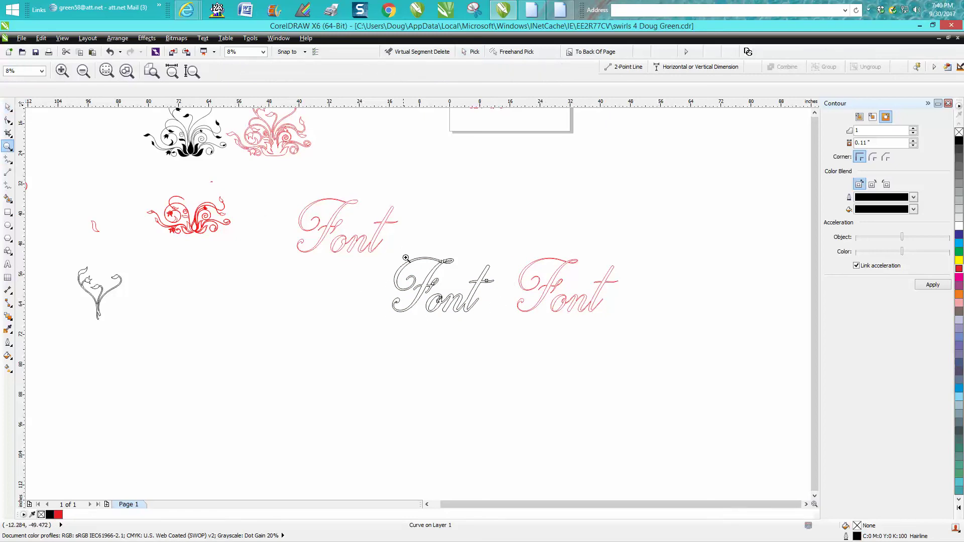
left_click(8, 107)
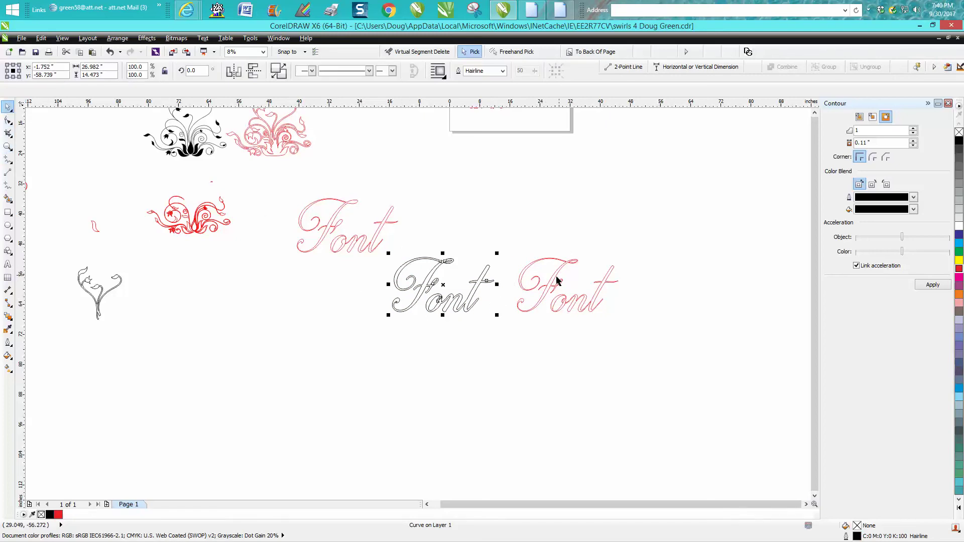
left_click_drag(559, 281, 422, 338)
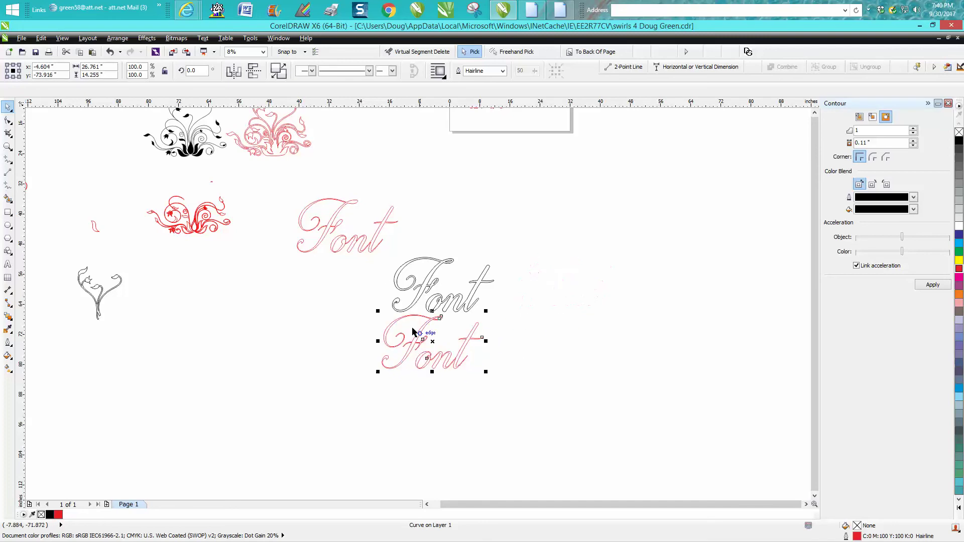
Drag the red 'Font' curve up over the black contour, then zoom into the F's top loop
left_click(8, 146)
left_click_drag(374, 244, 605, 410)
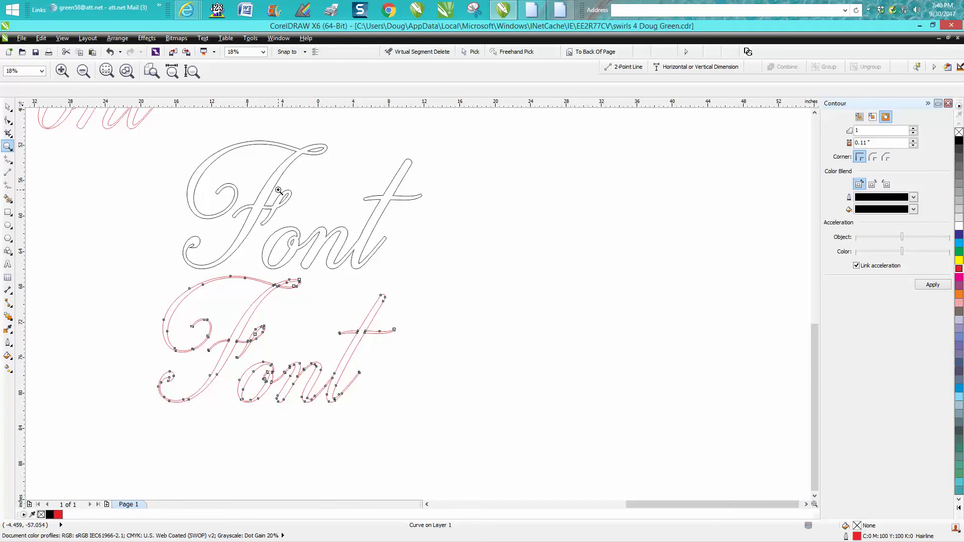
scroll(302, 205, "up", 5)
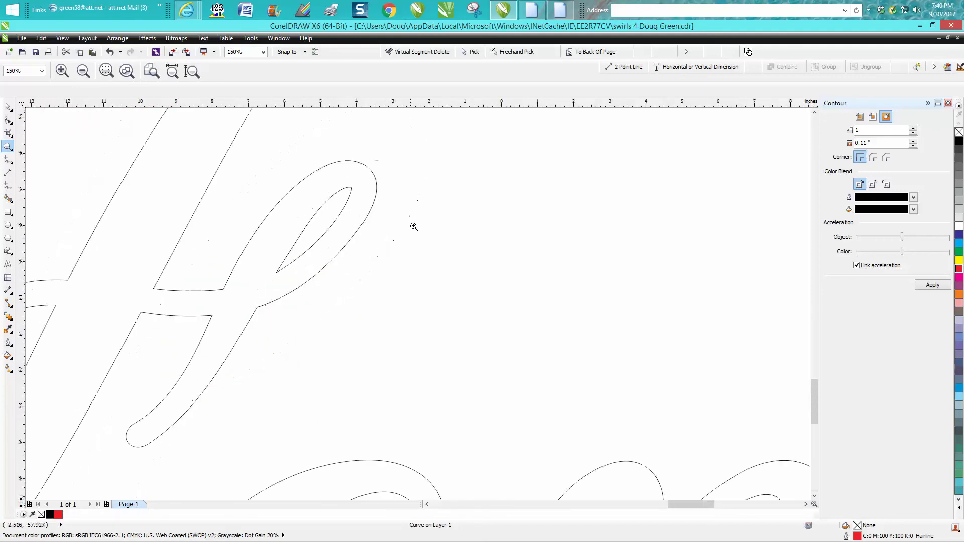
scroll(442, 231, "down", 3)
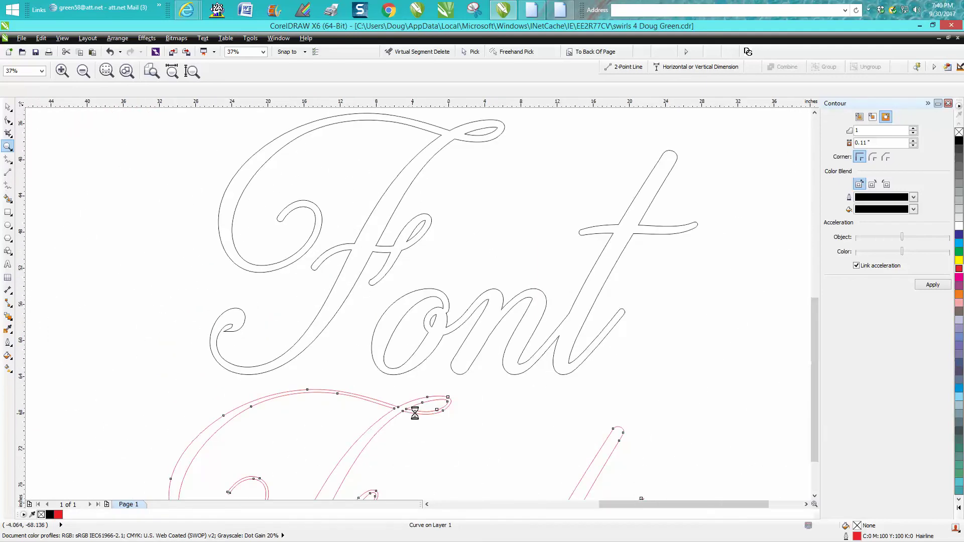
scroll(415, 413, "down", 1)
key("space")
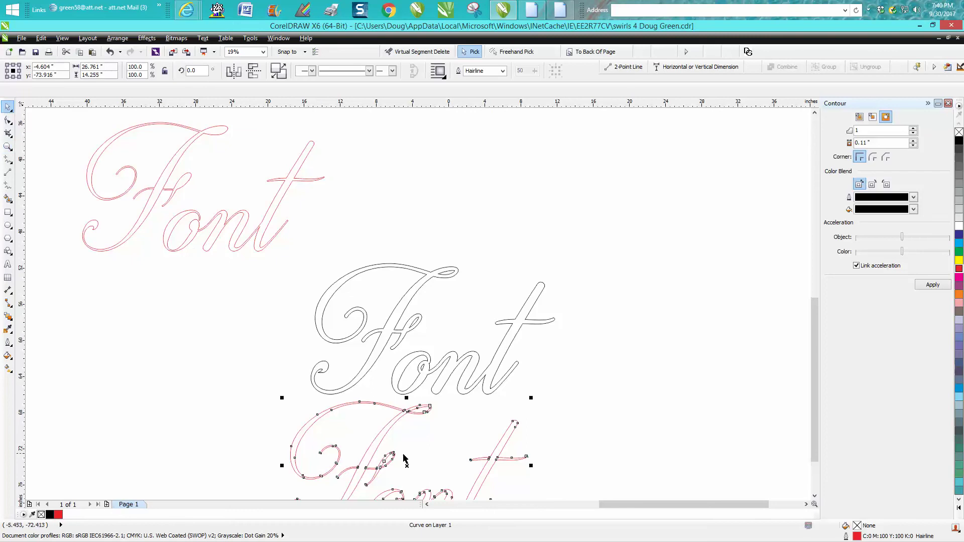
left_click_drag(404, 458, 425, 304)
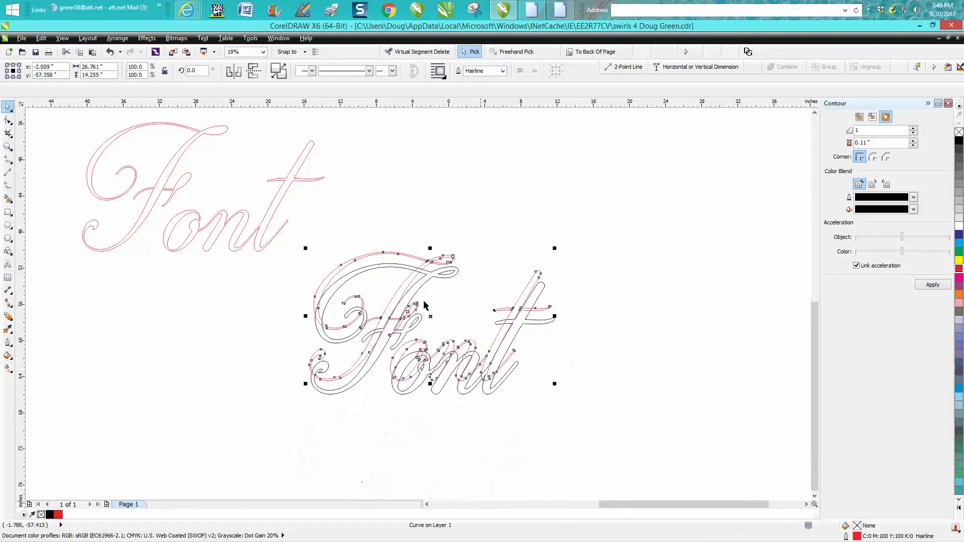
left_click(8, 147)
left_click_drag(424, 243, 503, 309)
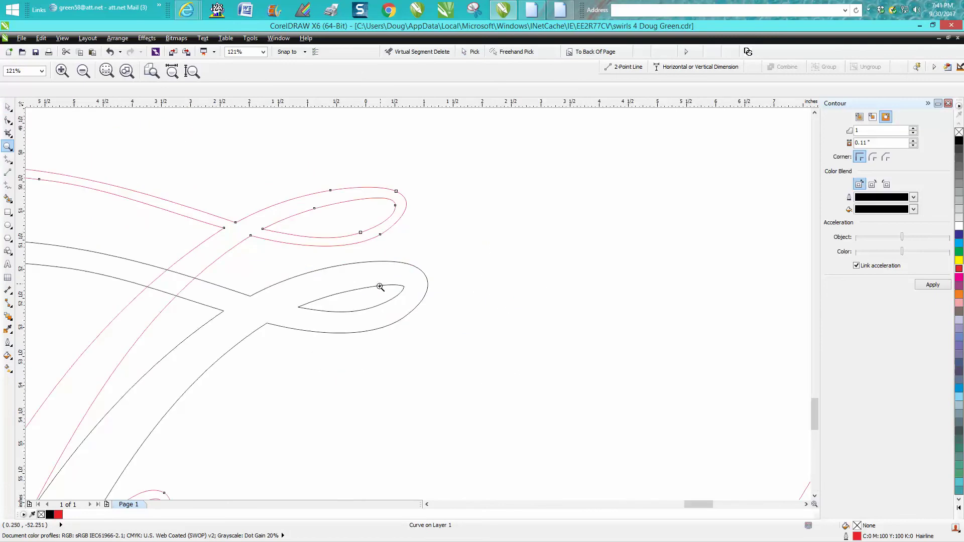
Smart-fill the F shape and swirl band black, then undo both fills and the red outline
left_click(8, 198)
left_click(336, 284)
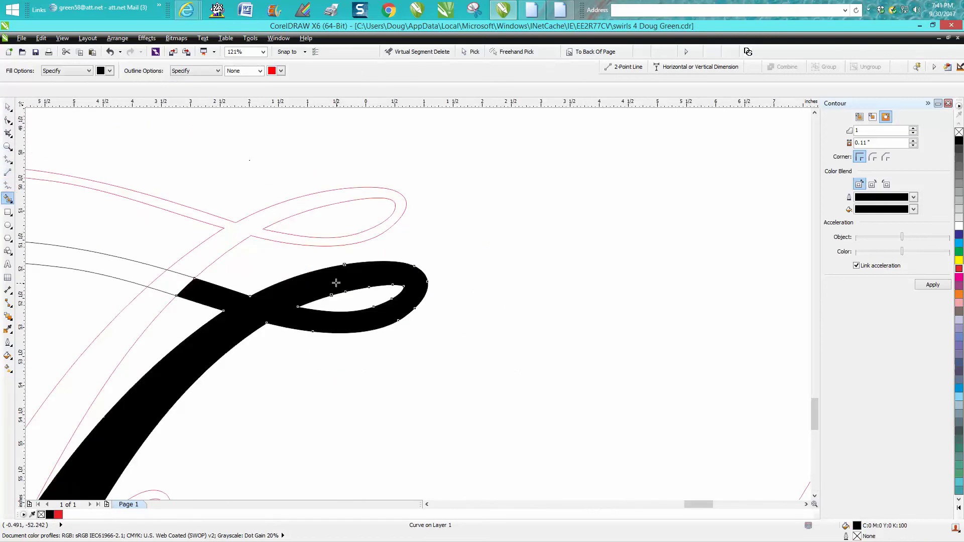
left_click(337, 245)
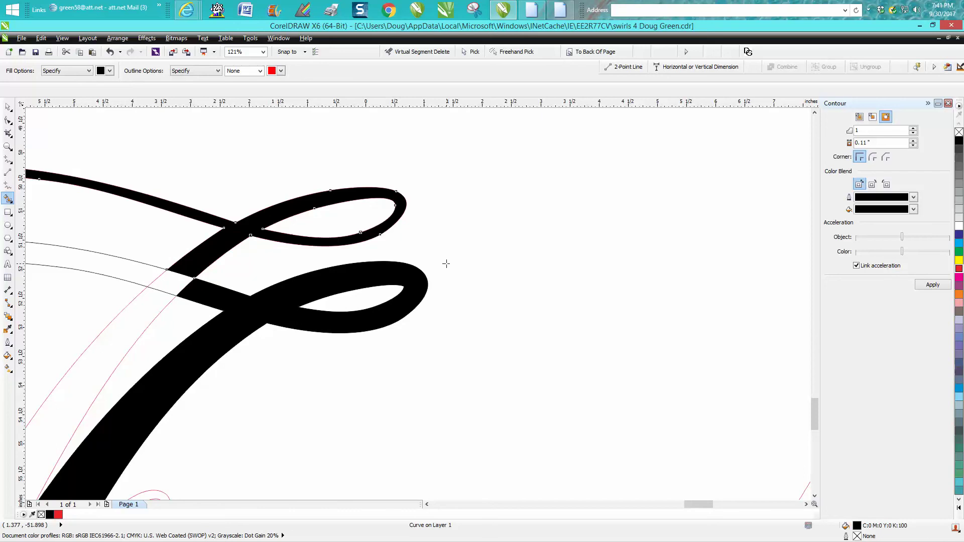
scroll(448, 264, "down", 5)
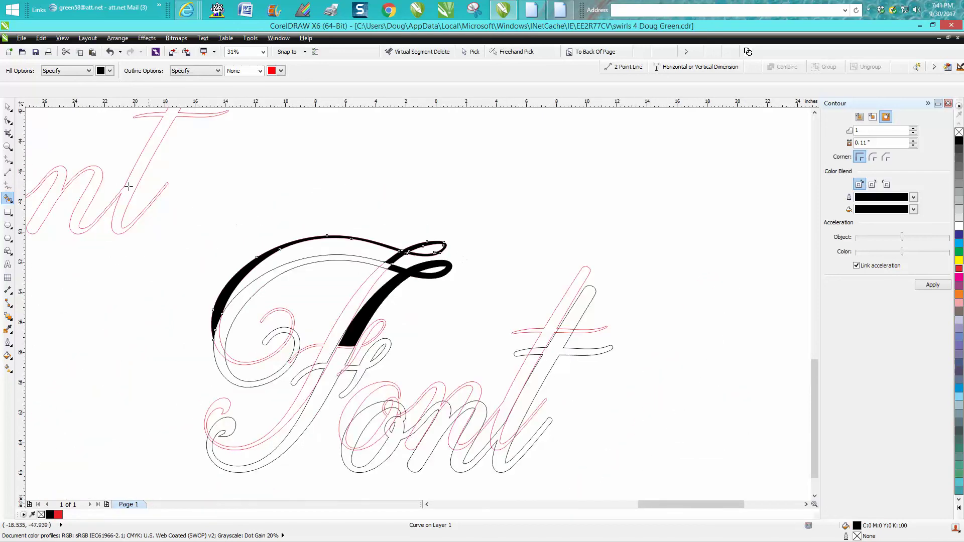
left_click(109, 50)
left_click(109, 50)
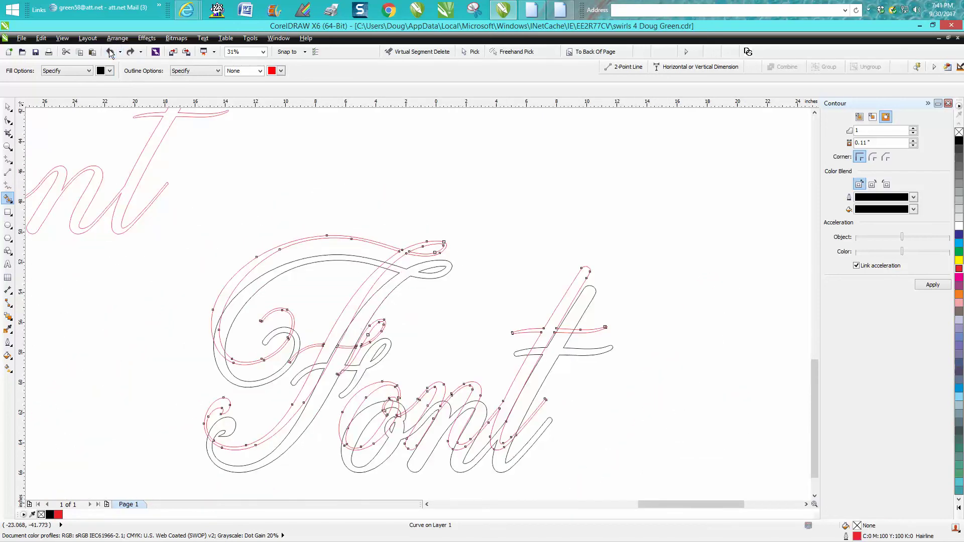
left_click(109, 51)
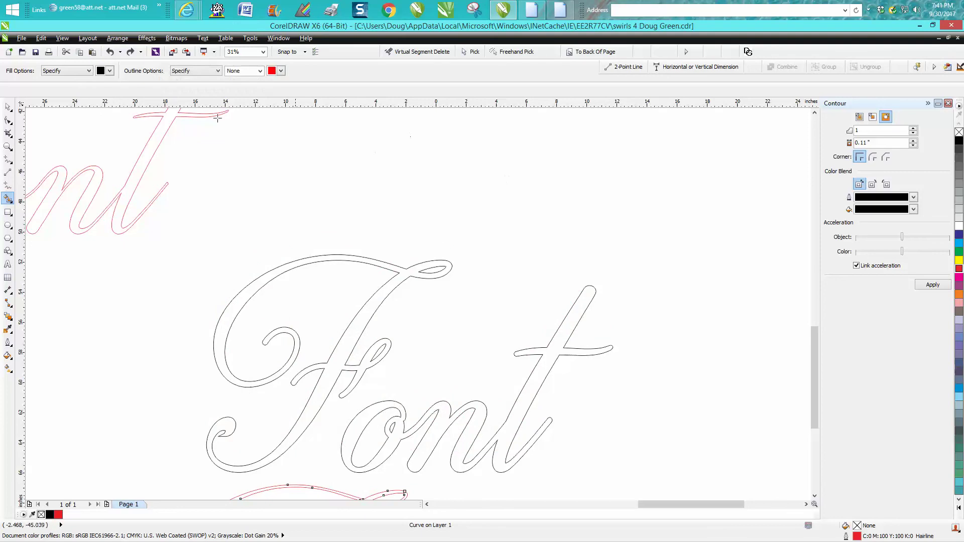
Undo the red swirl and right-edge letter outline, then zoom in on the 't'
left_click(110, 51)
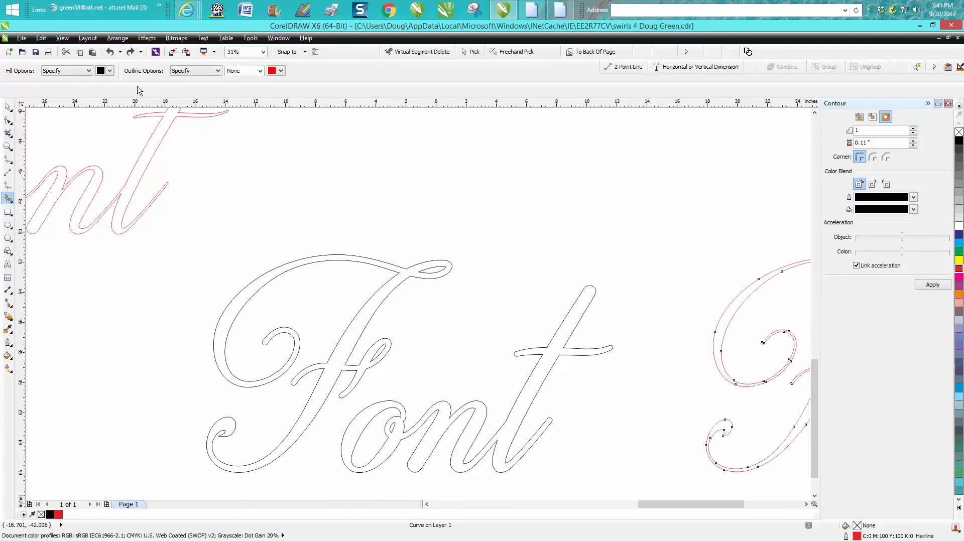
left_click(109, 51)
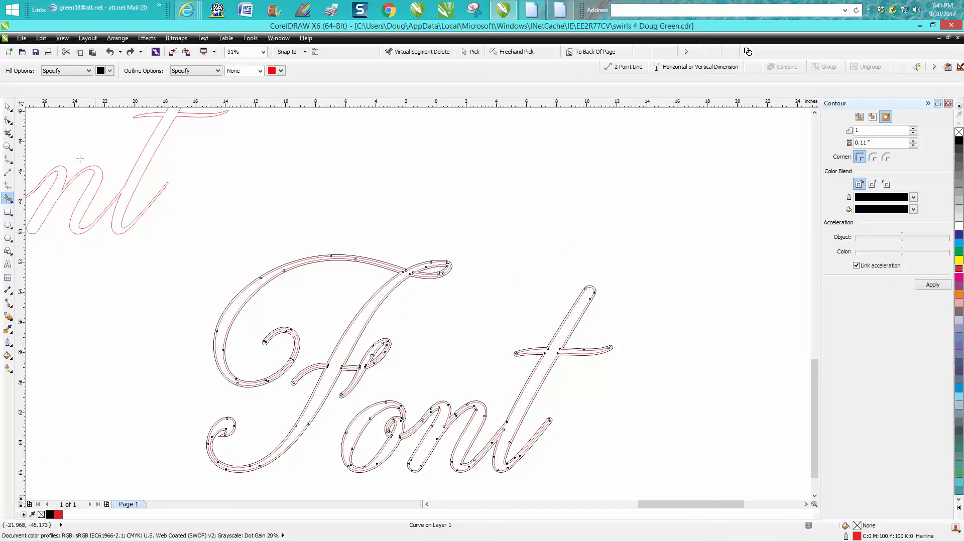
left_click(8, 107)
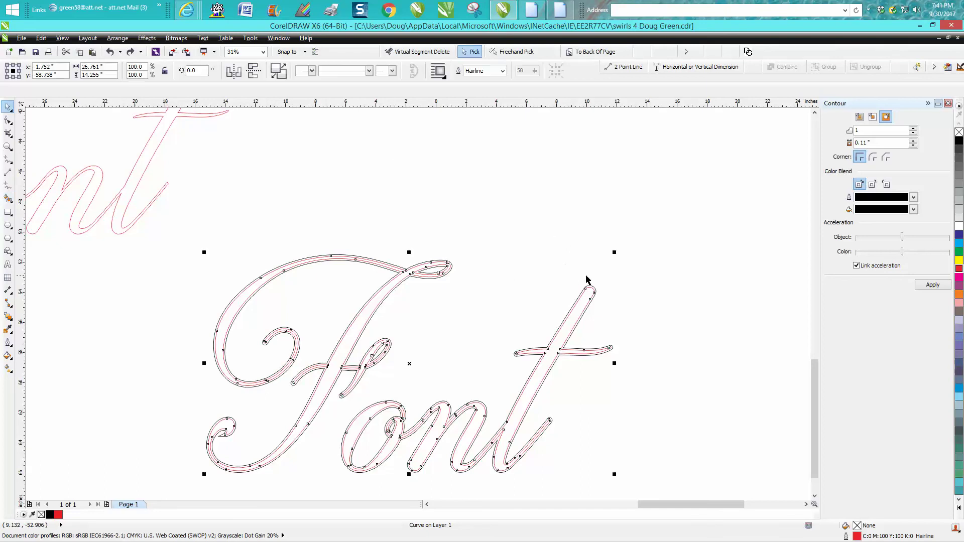
left_click(8, 146)
left_click_drag(565, 263, 642, 328)
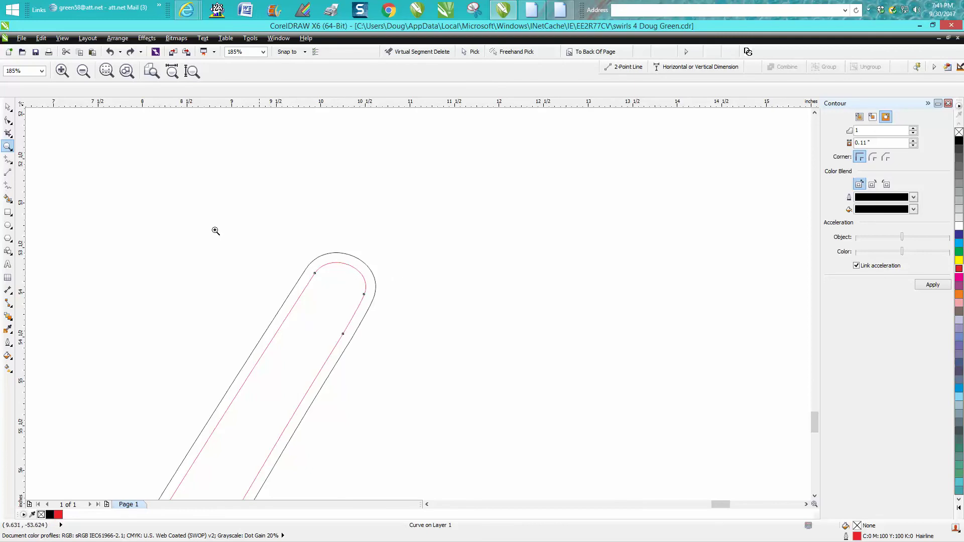
left_click(8, 107)
left_click(407, 204)
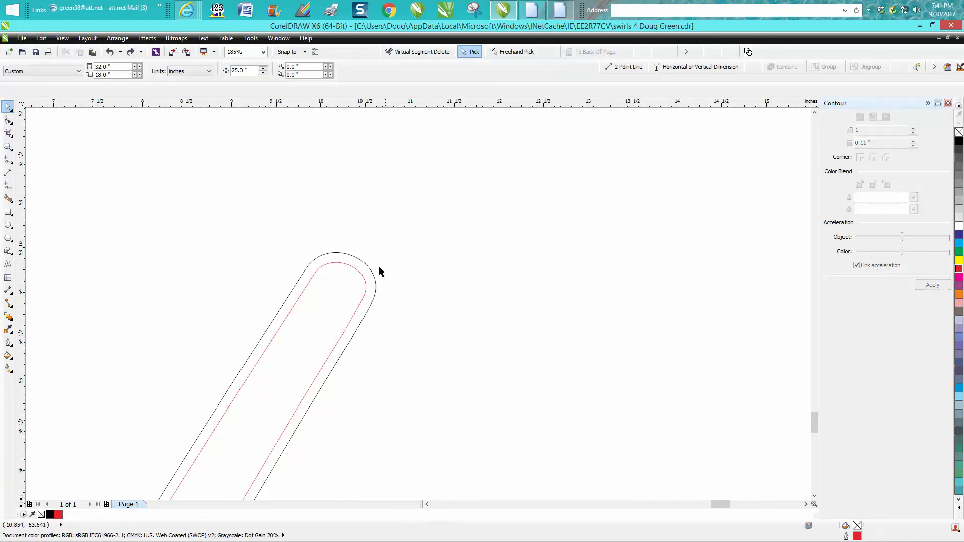
Drag the red contour curve aside to inspect it, then undo the move
left_click(358, 273)
left_click_drag(361, 271, 492, 260)
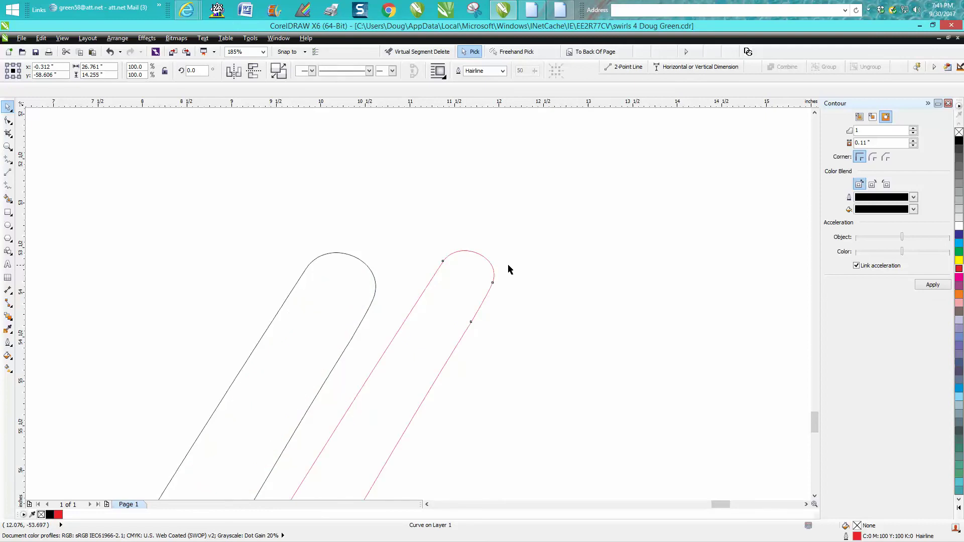
left_click(111, 52)
scroll(658, 186, "down", 3)
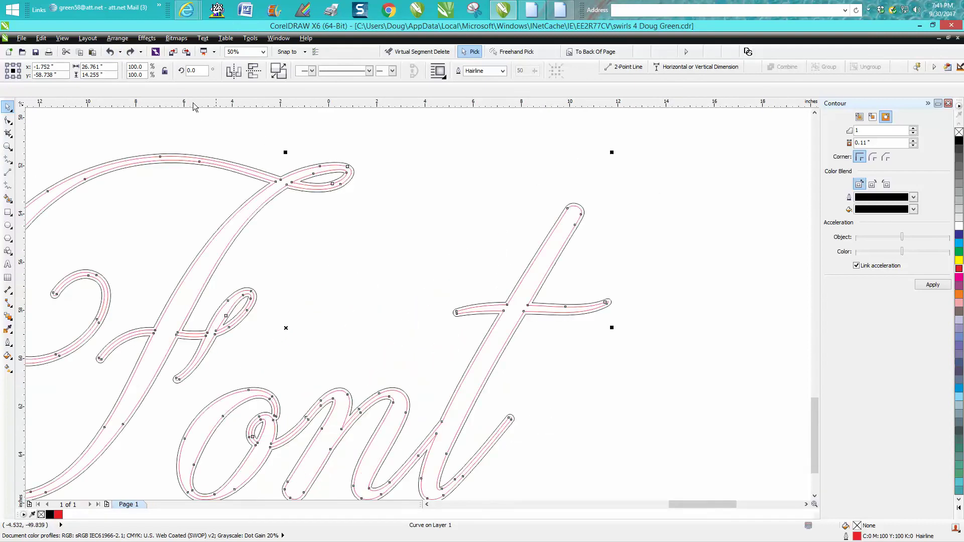
left_click(251, 38)
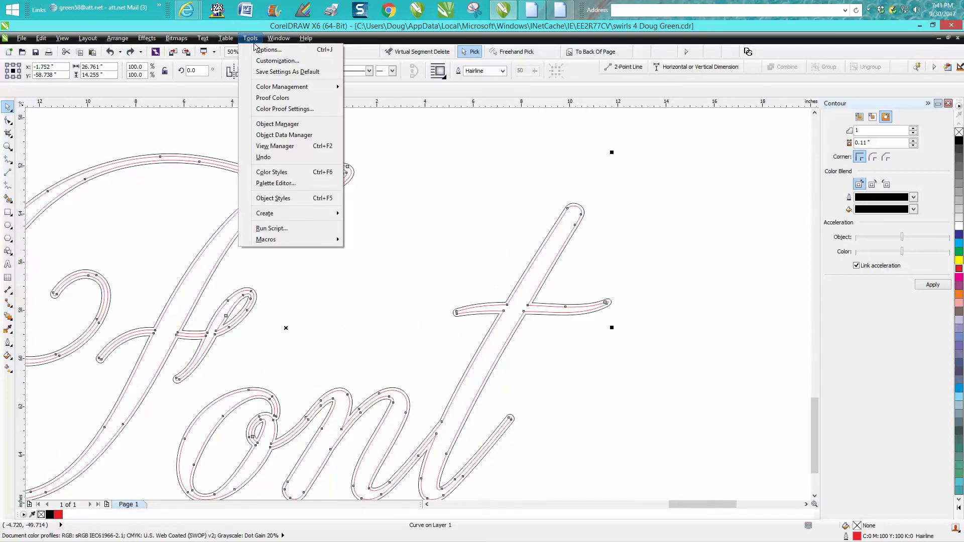
Enable 'Treat all objects as filled' in the Pick Tool options and confirm with OK
left_click(275, 61)
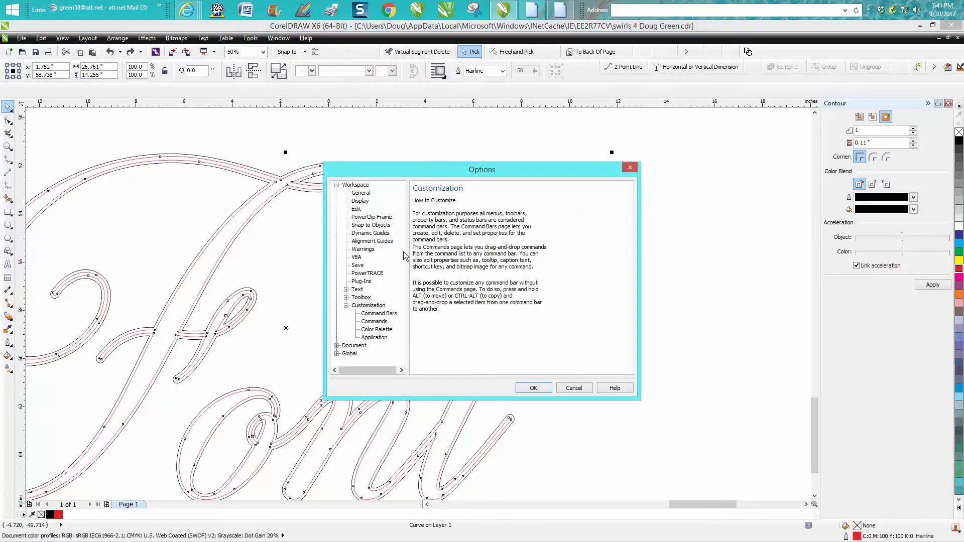
double_click(368, 298)
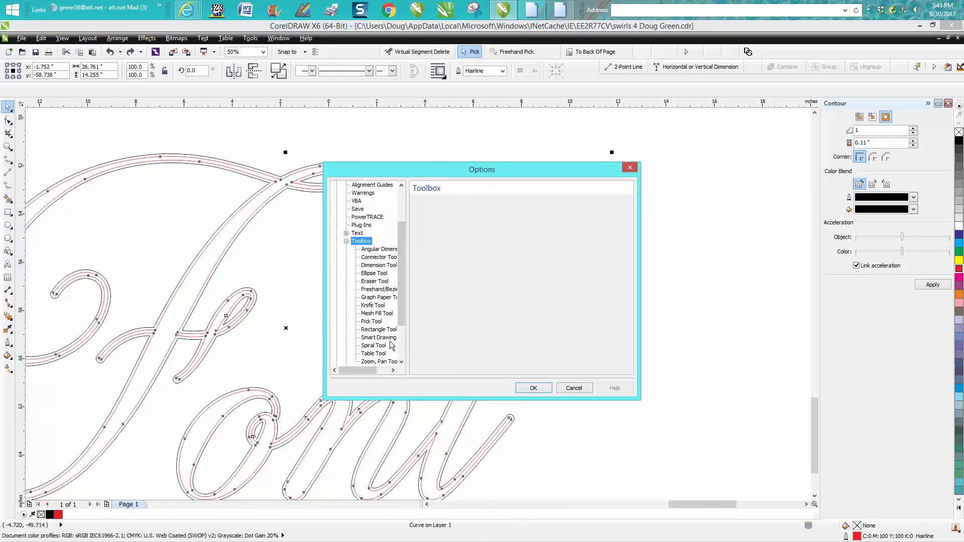
left_click_drag(401, 316, 401, 325)
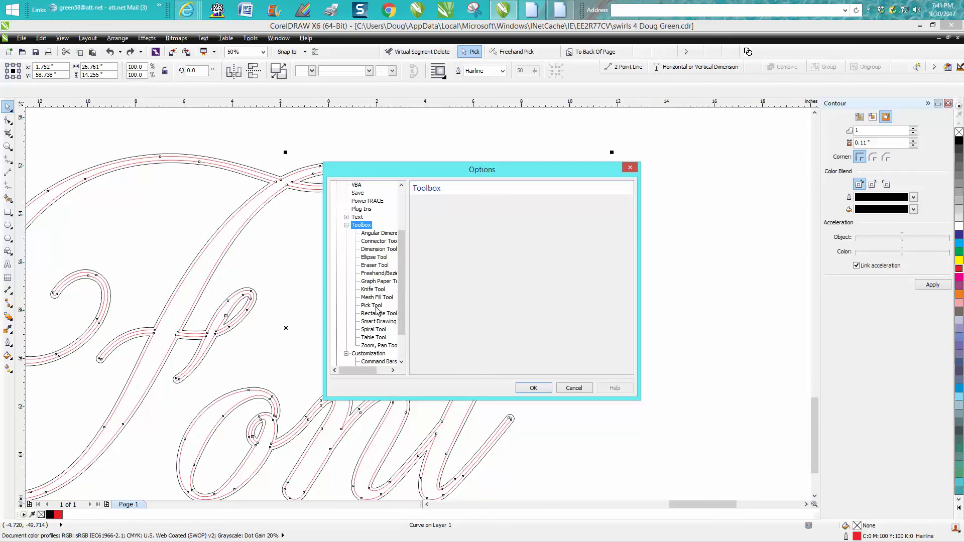
left_click(372, 305)
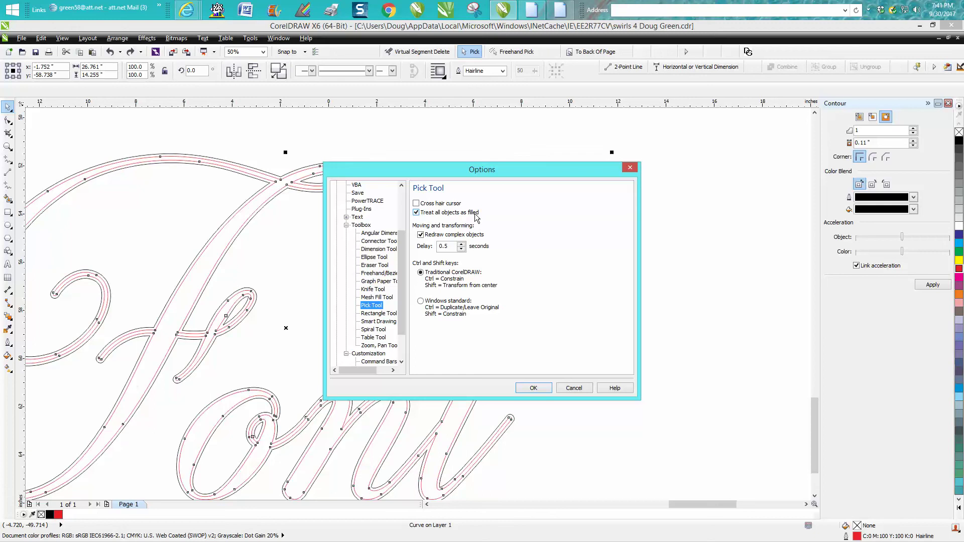
left_click(545, 390)
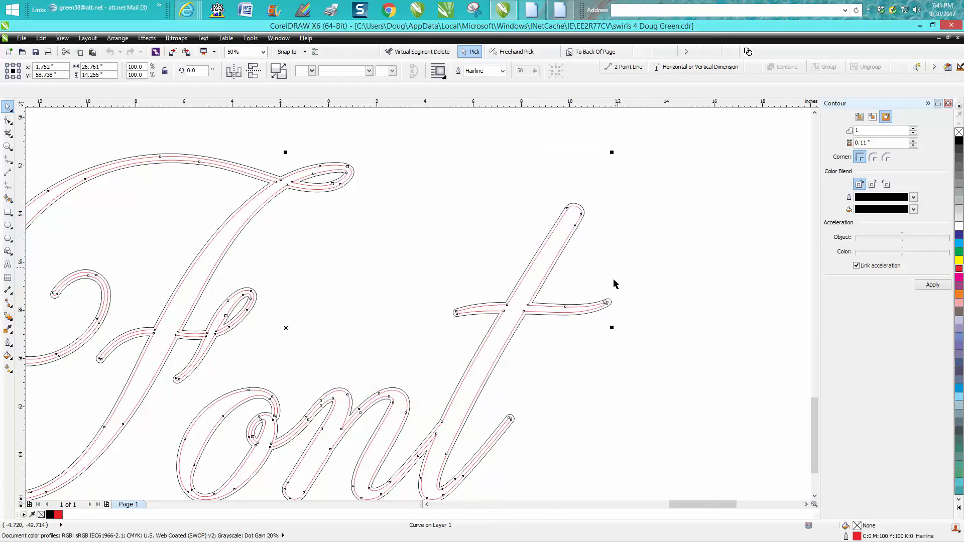
Move the contoured 'Font' lettering right and down over the red copy, then zoom in
left_click(577, 240)
left_click(563, 235)
key("Escape")
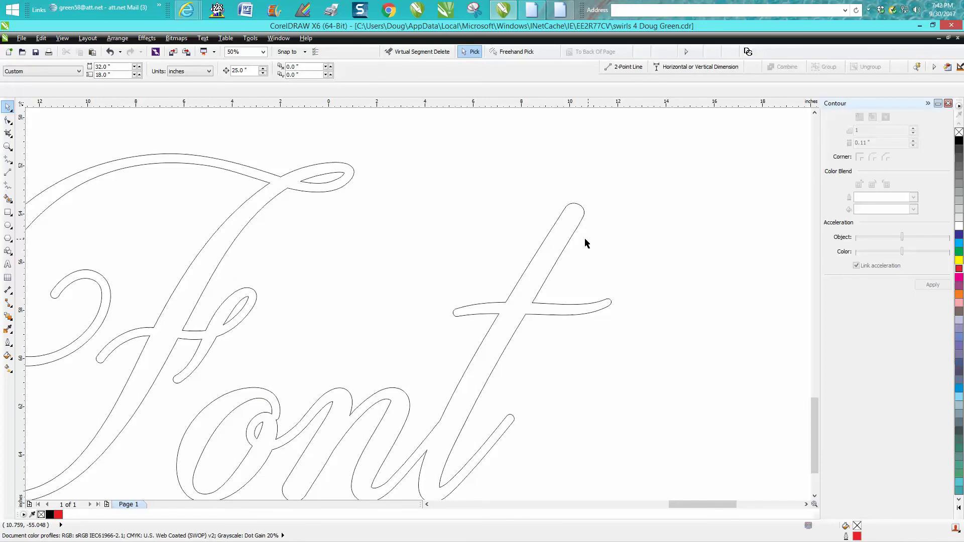
left_click(108, 51)
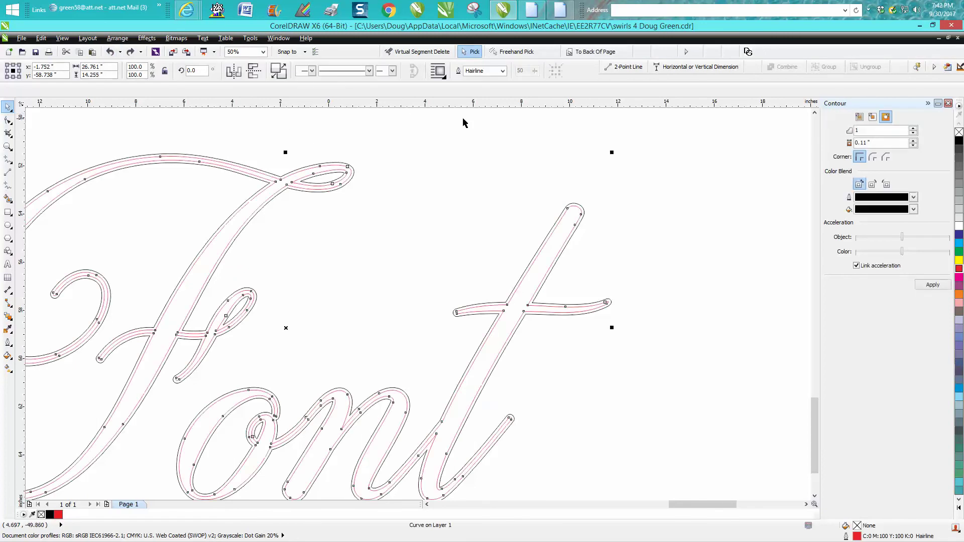
key("Escape")
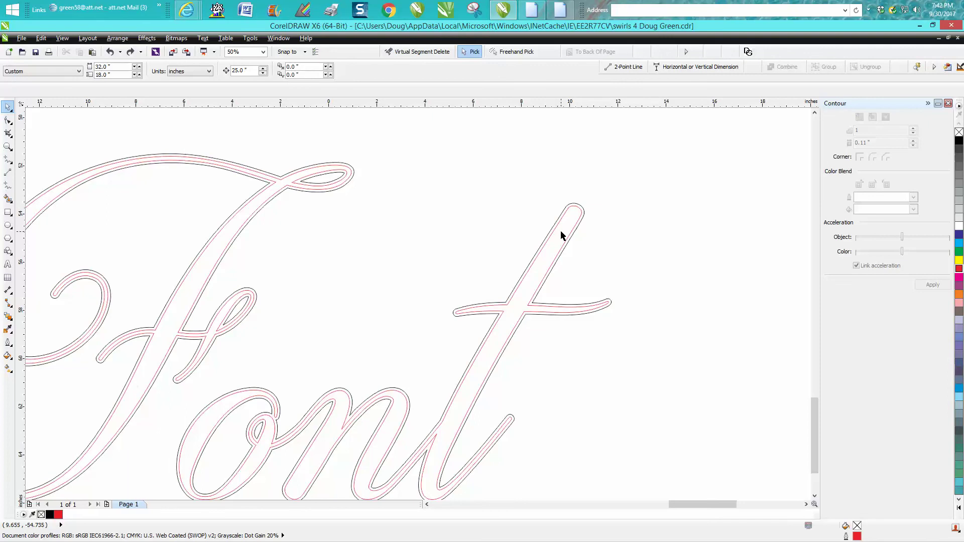
left_click(561, 232)
left_click_drag(561, 232, 704, 258)
scroll(674, 260, "down", 2)
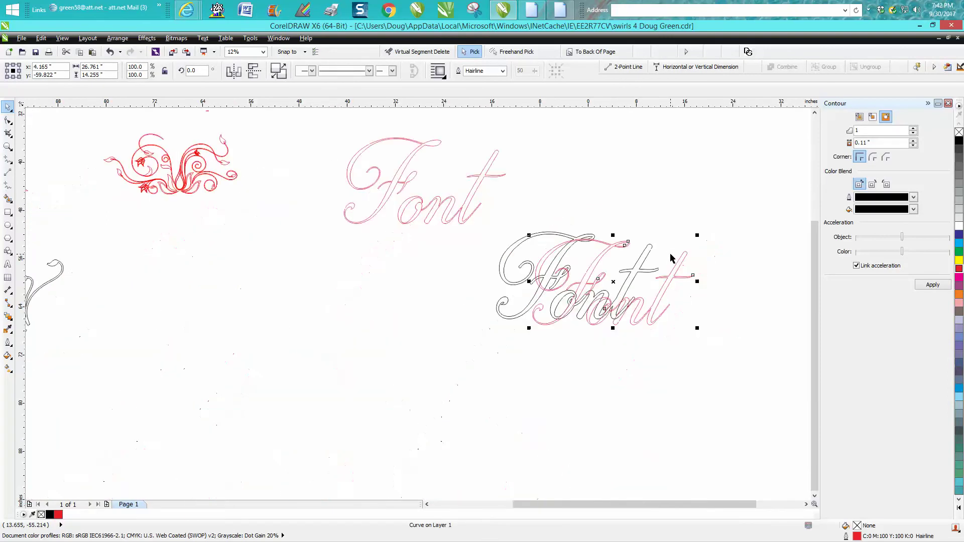
scroll(671, 259, "down", 1)
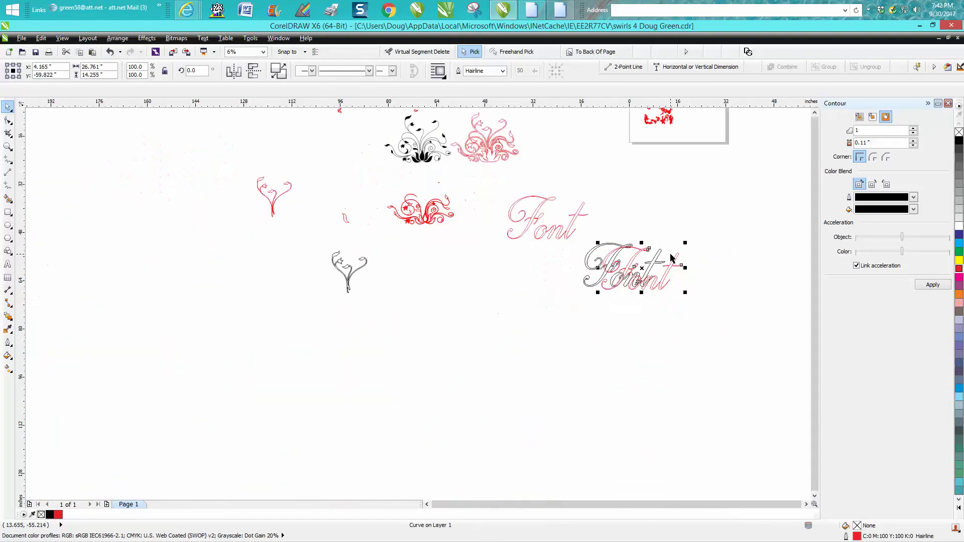
left_click(8, 146)
left_click_drag(517, 191, 723, 325)
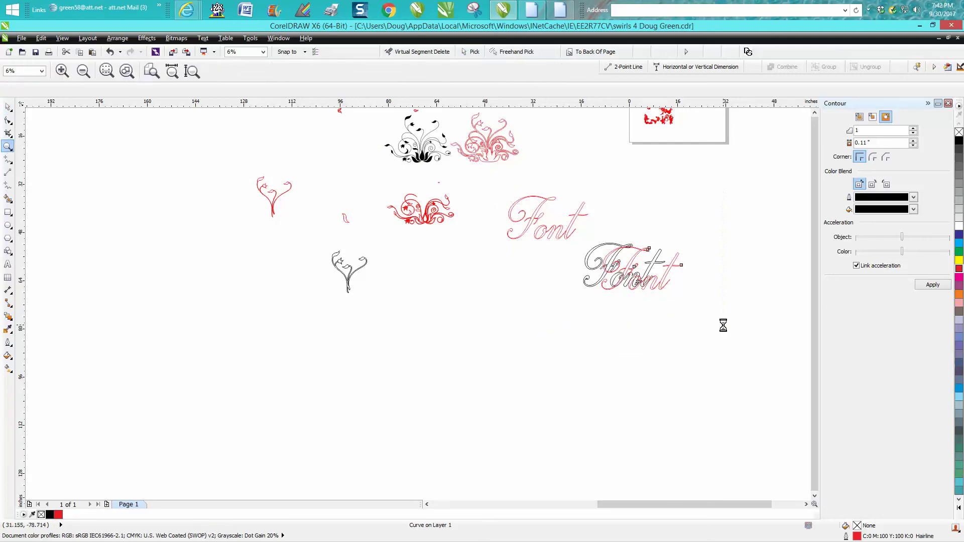